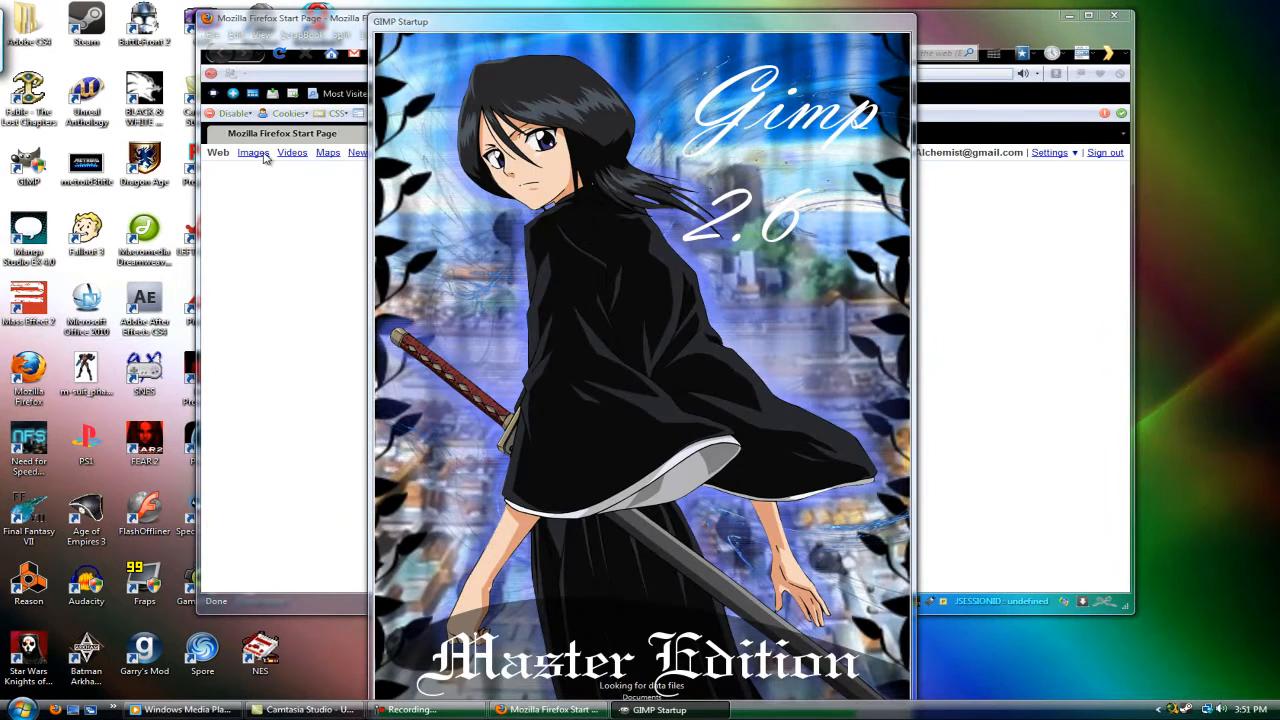
Step: Move the browser window clear of the startup splash and open Google Images
left_click(260, 162)
left_click_drag(308, 18, 230, 146)
left_click_drag(332, 155, 468, 66)
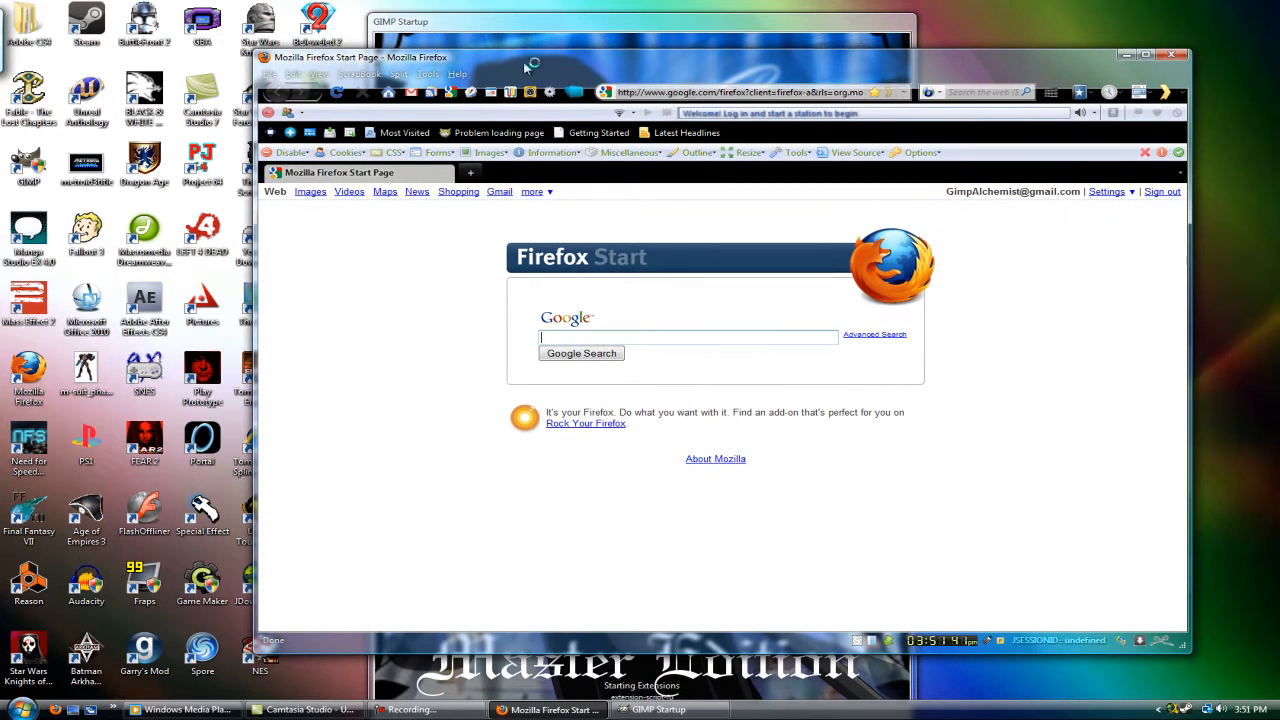
left_click(310, 195)
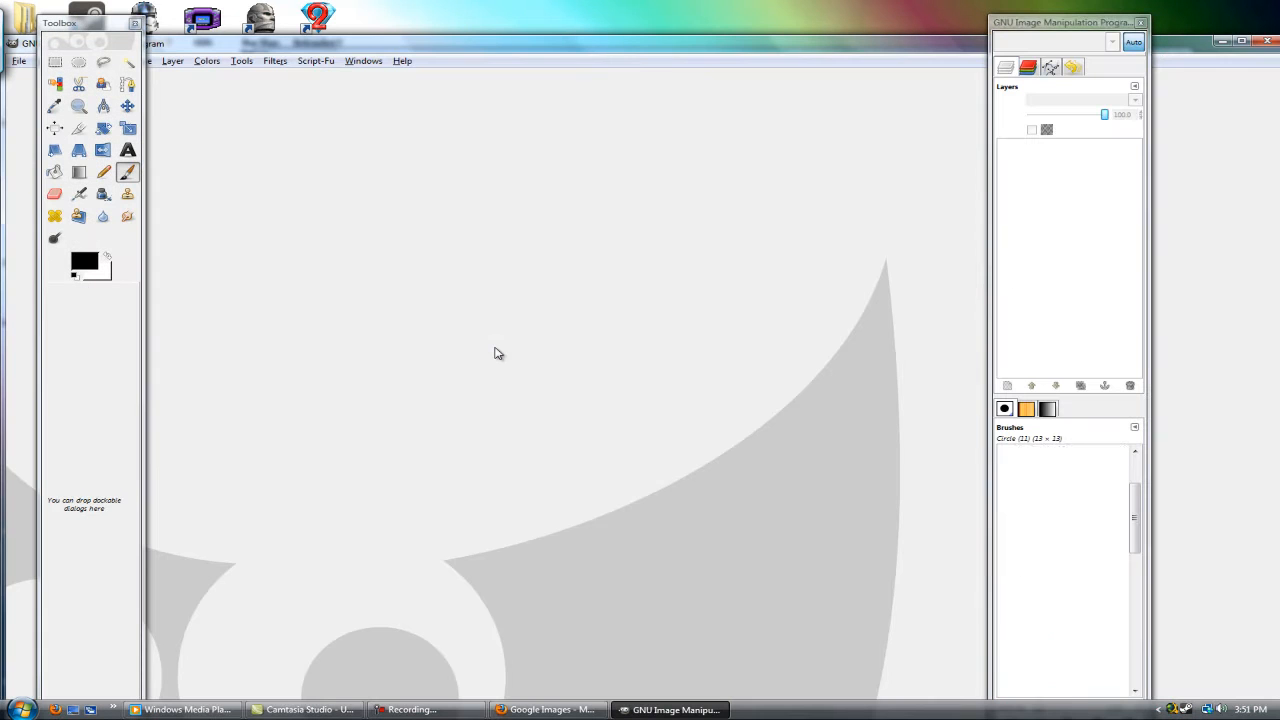
Step: Bring the browser back to the front and search Google Images for "hand"
left_click(545, 709)
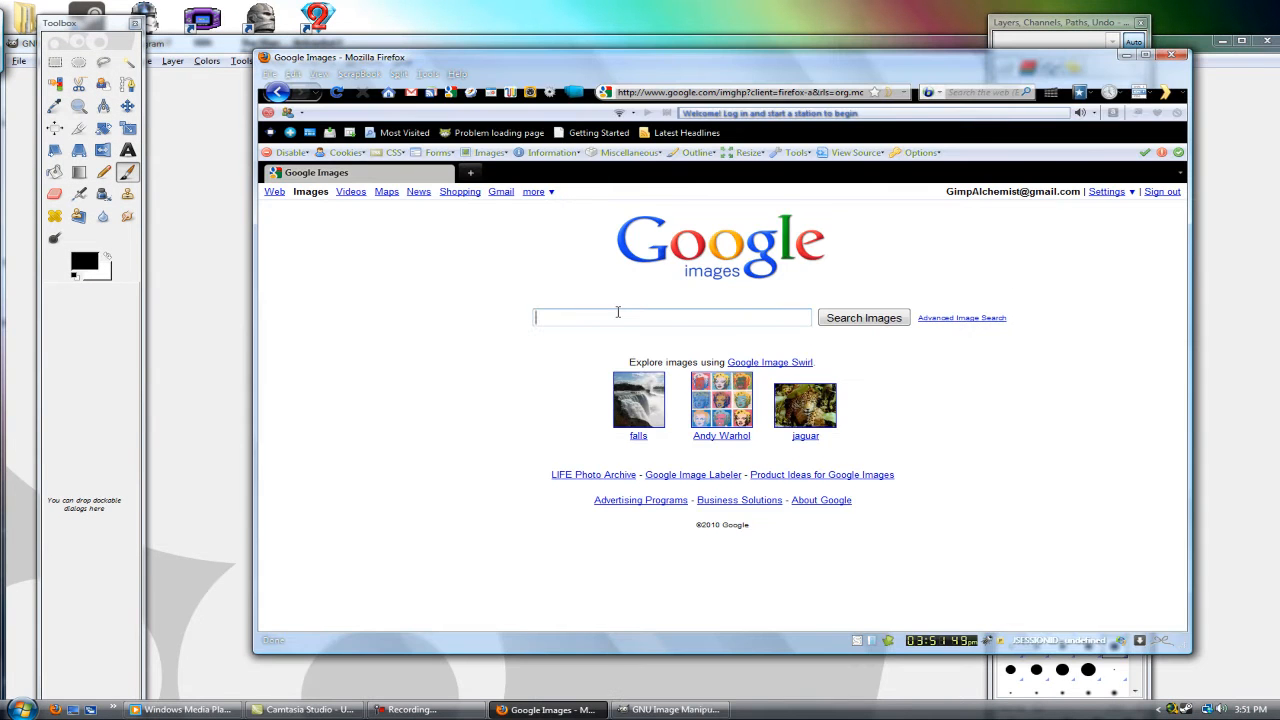
type("hand")
key("Return")
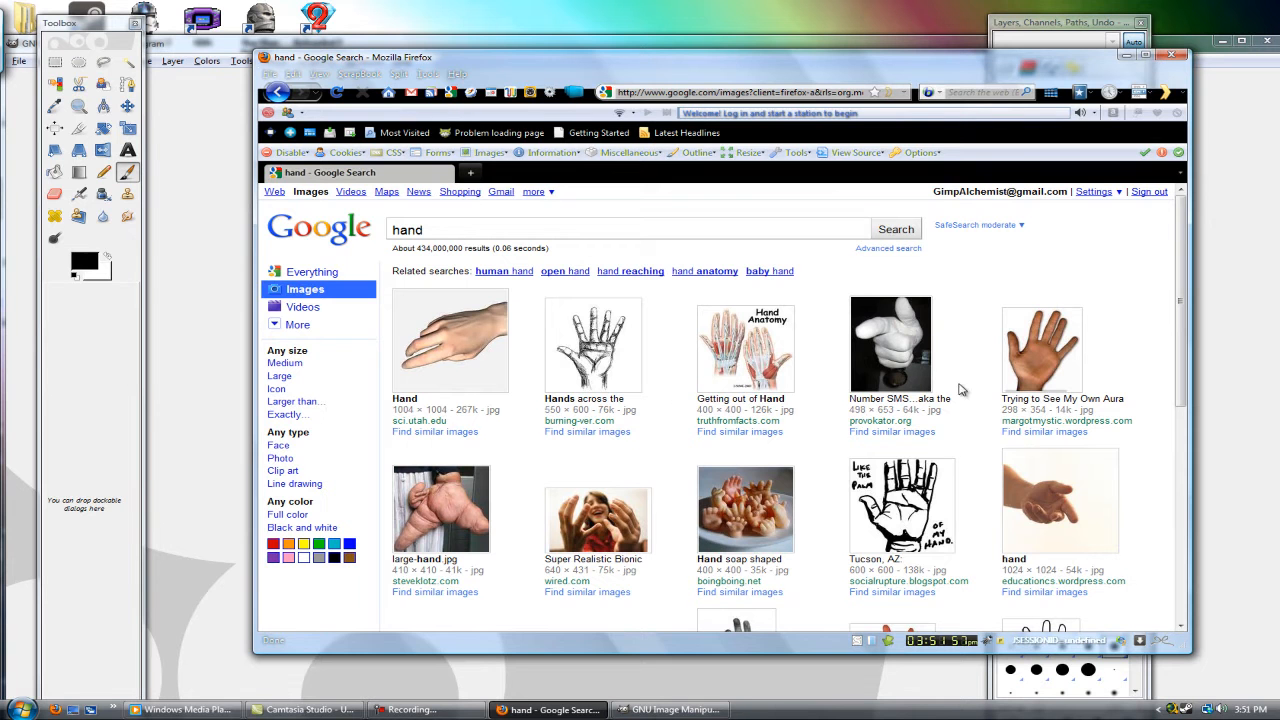
Step: Look through the first three pages of hand image results for a suitable hand drawing
scroll(829, 443, "down", 5)
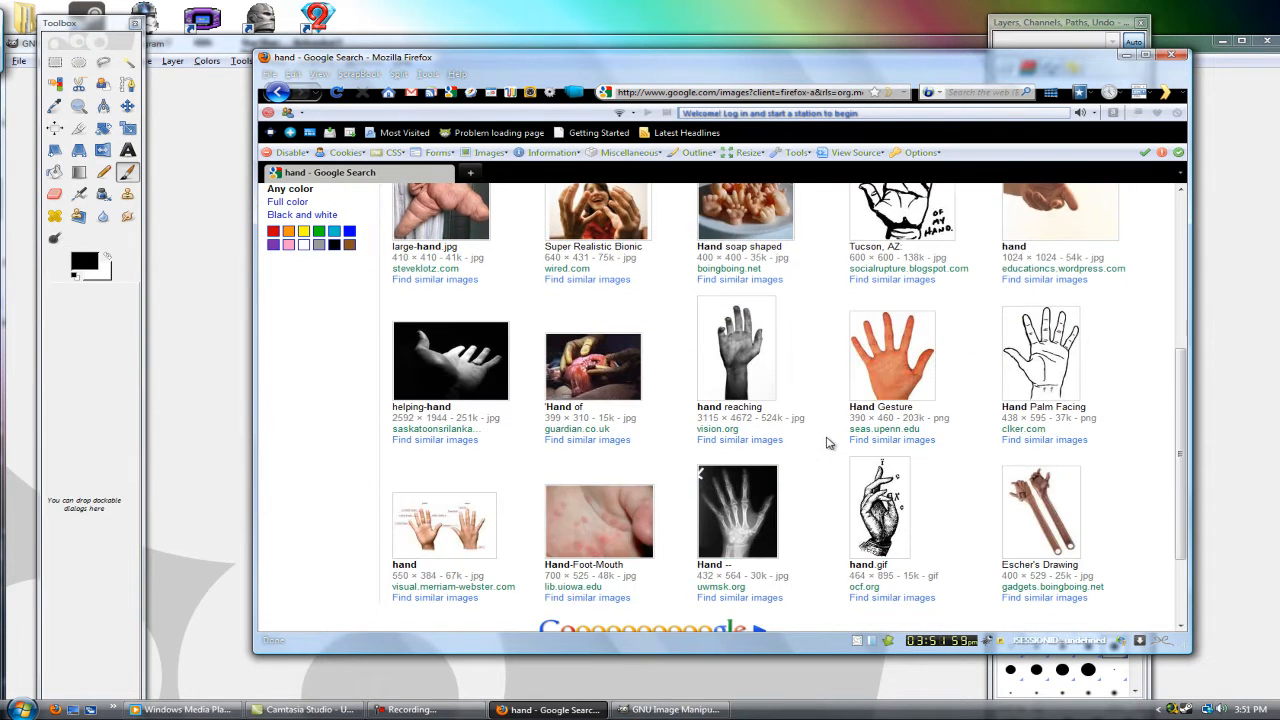
scroll(825, 433, "down", 2)
scroll(825, 433, "up", 5)
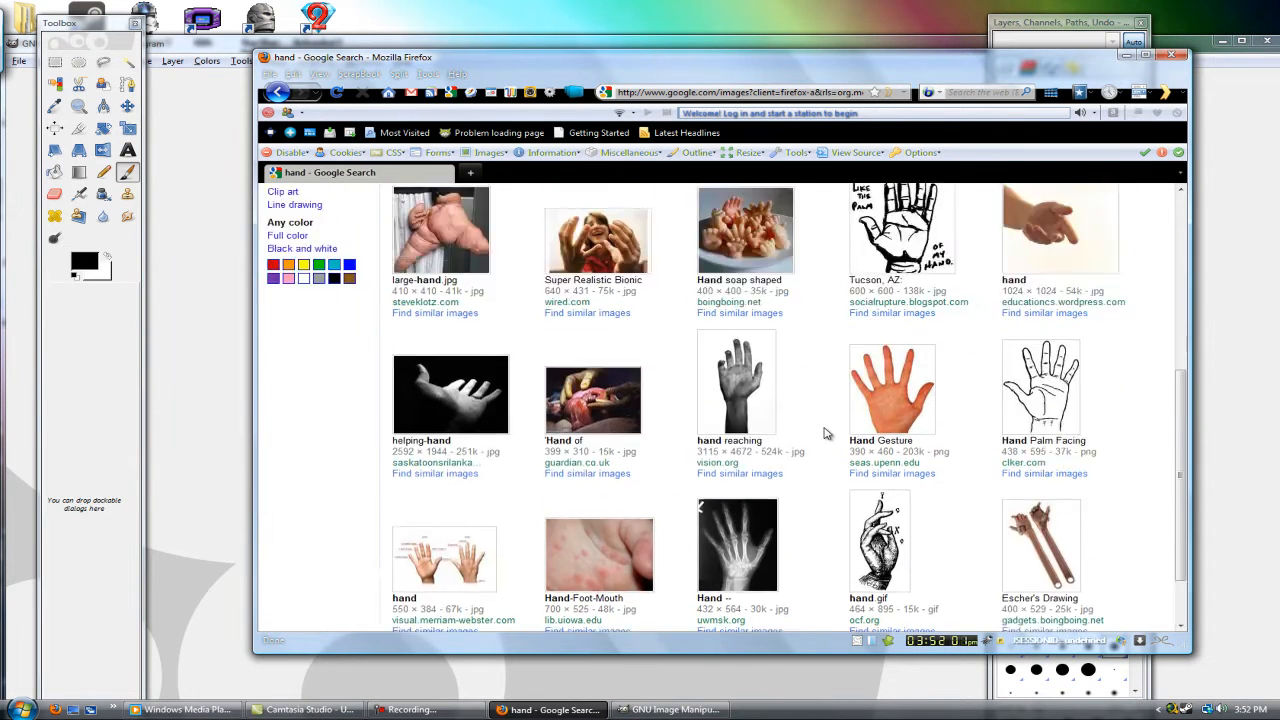
scroll(825, 433, "up", 1)
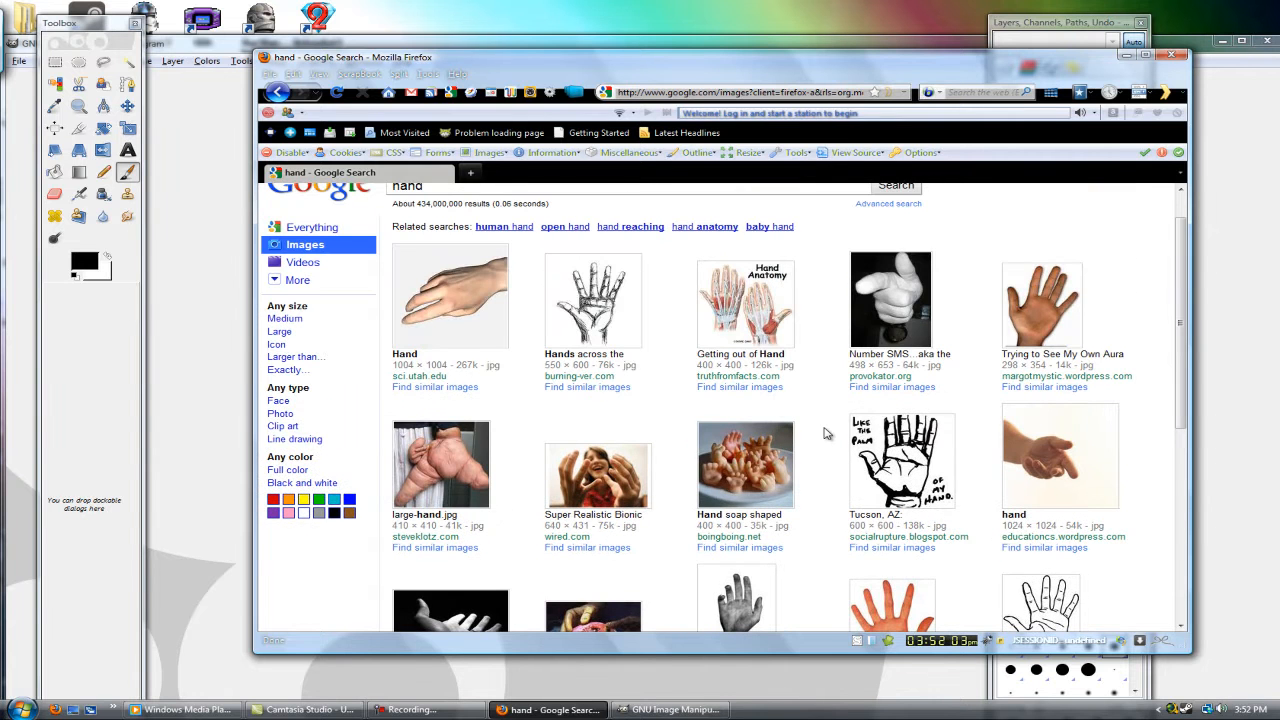
scroll(827, 431, "down", 6)
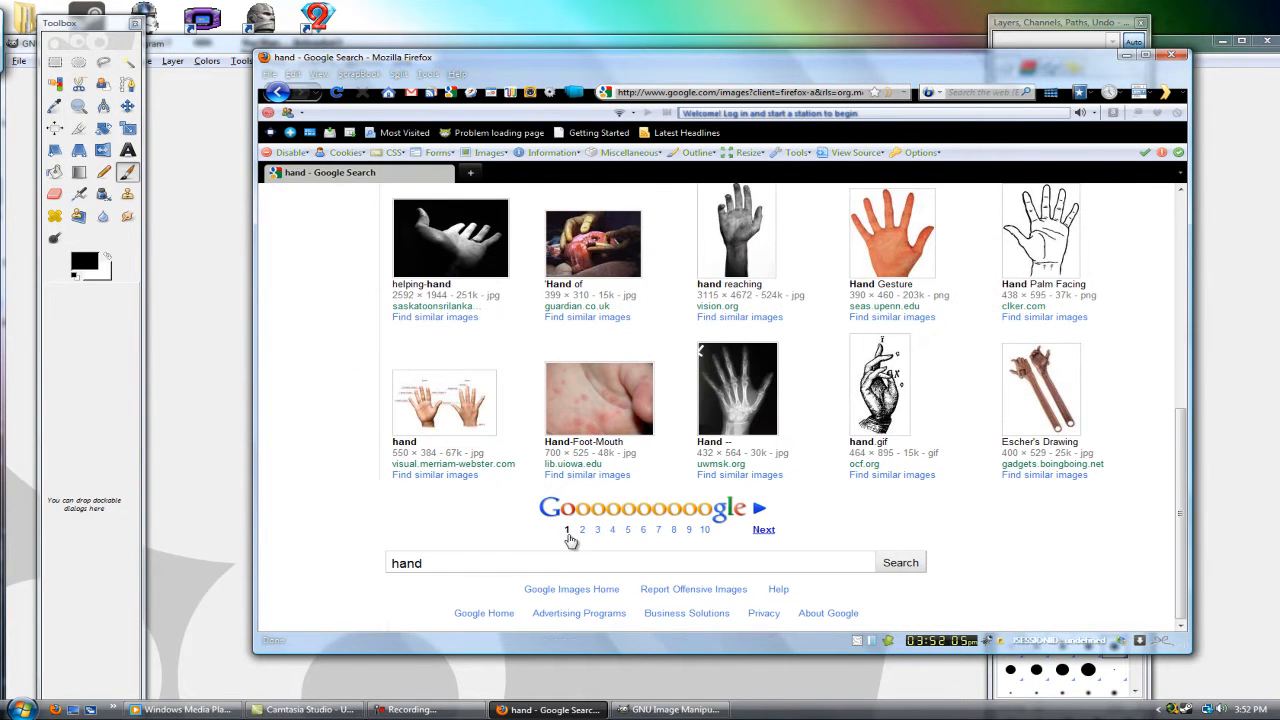
left_click(590, 510)
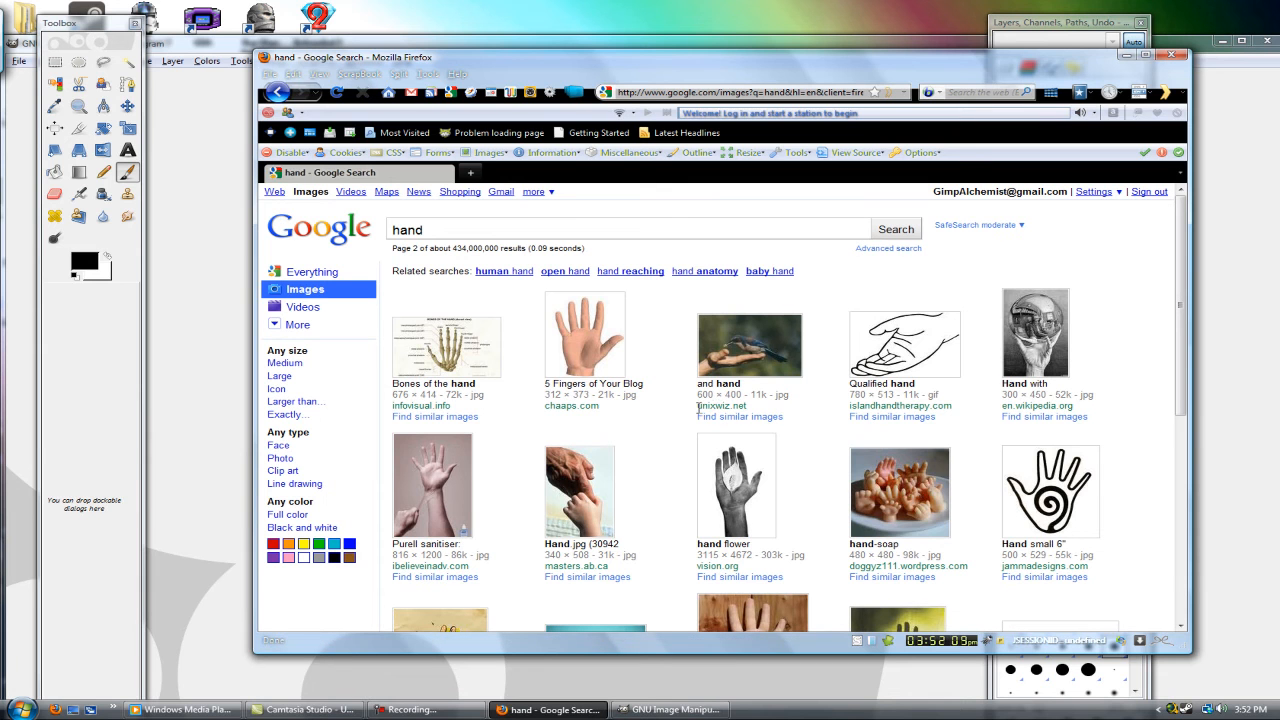
scroll(624, 460, "down", 2)
scroll(626, 463, "down", 1)
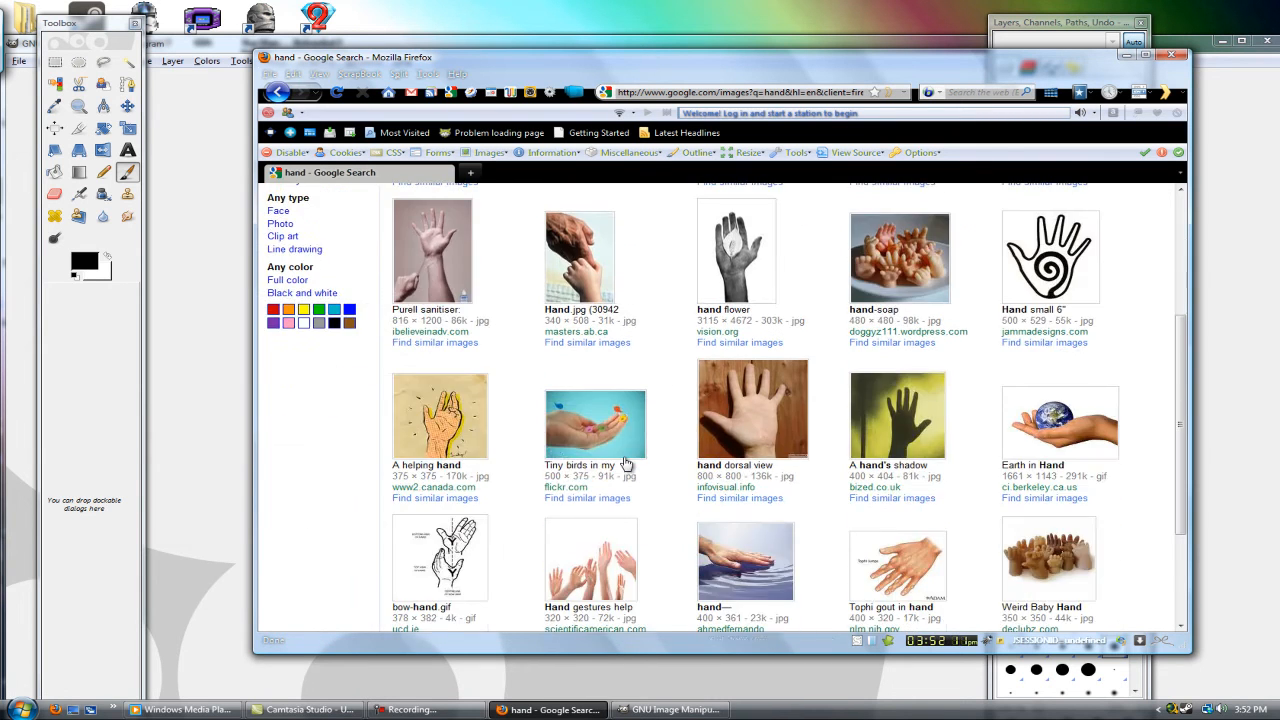
scroll(630, 455, "down", 1)
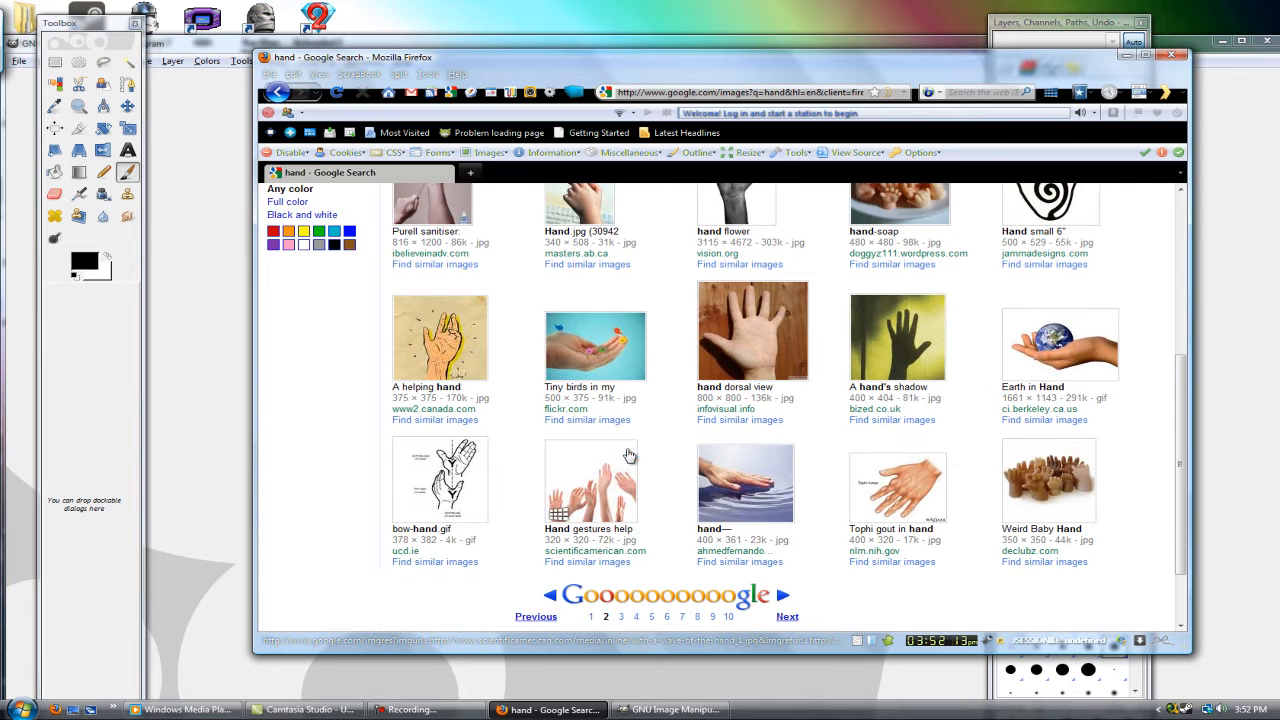
scroll(657, 443, "down", 1)
scroll(655, 444, "up", 1)
scroll(655, 444, "up", 4)
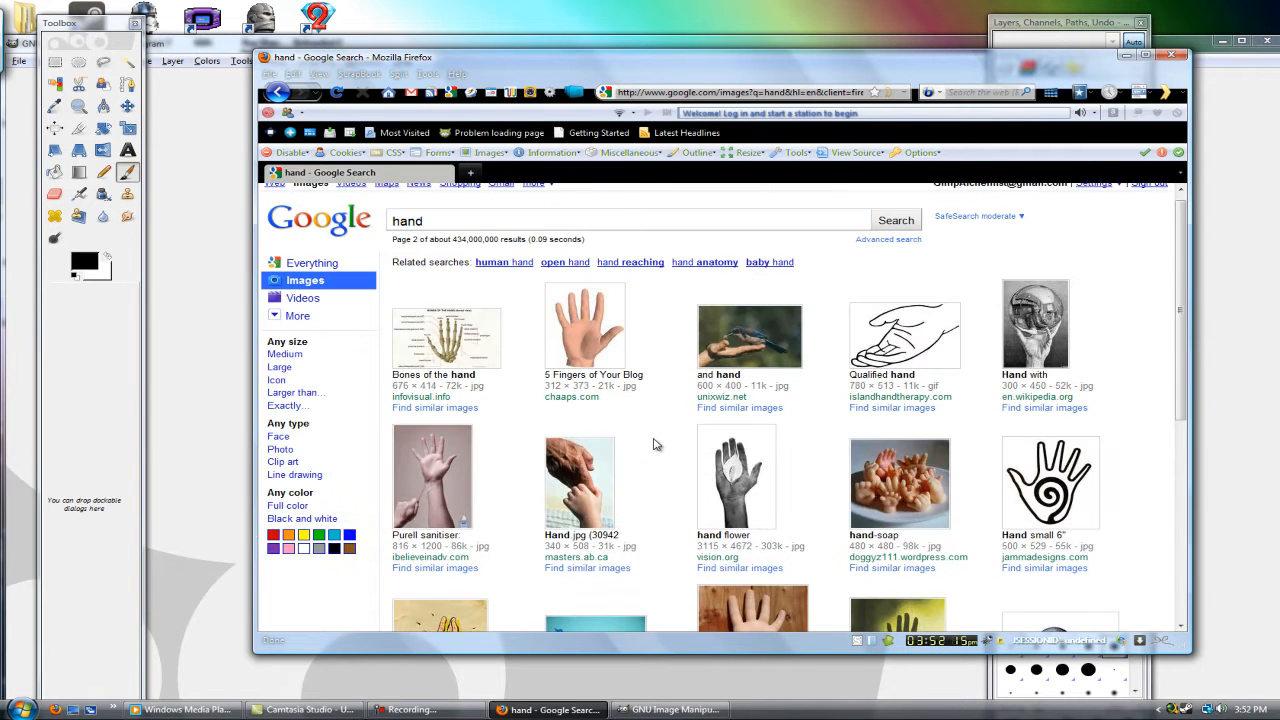
scroll(655, 444, "down", 5)
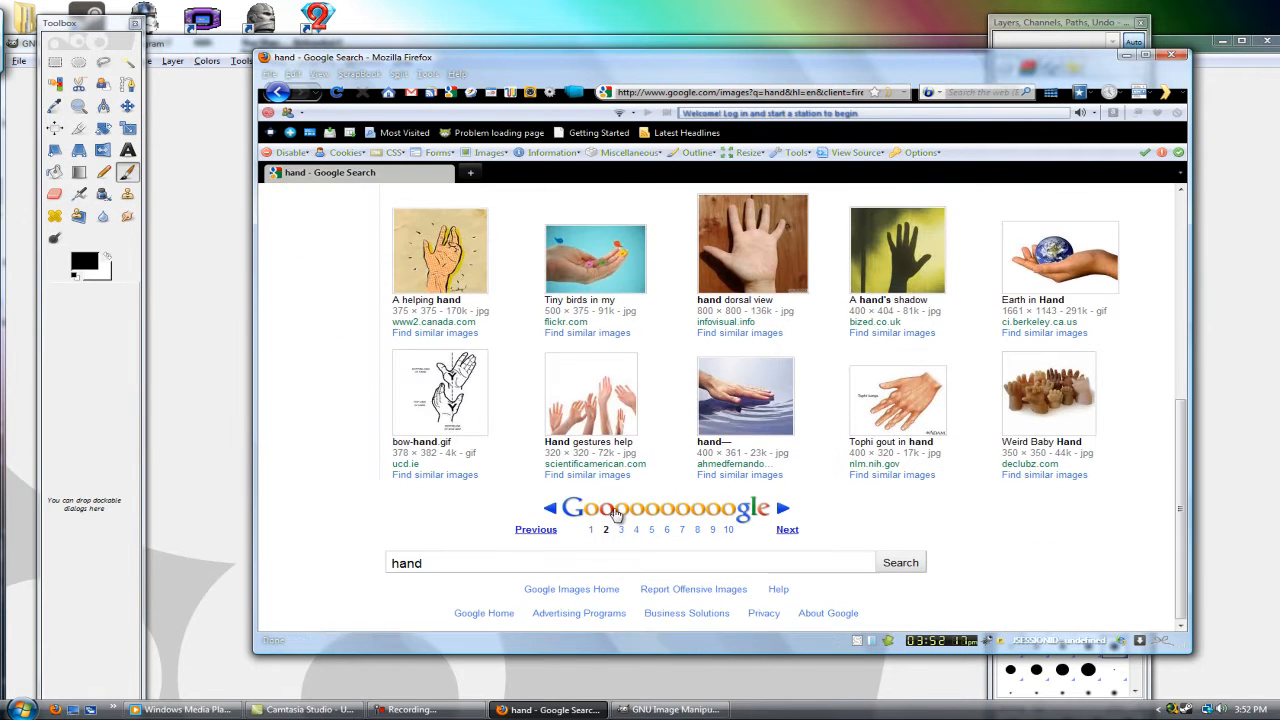
left_click(621, 528)
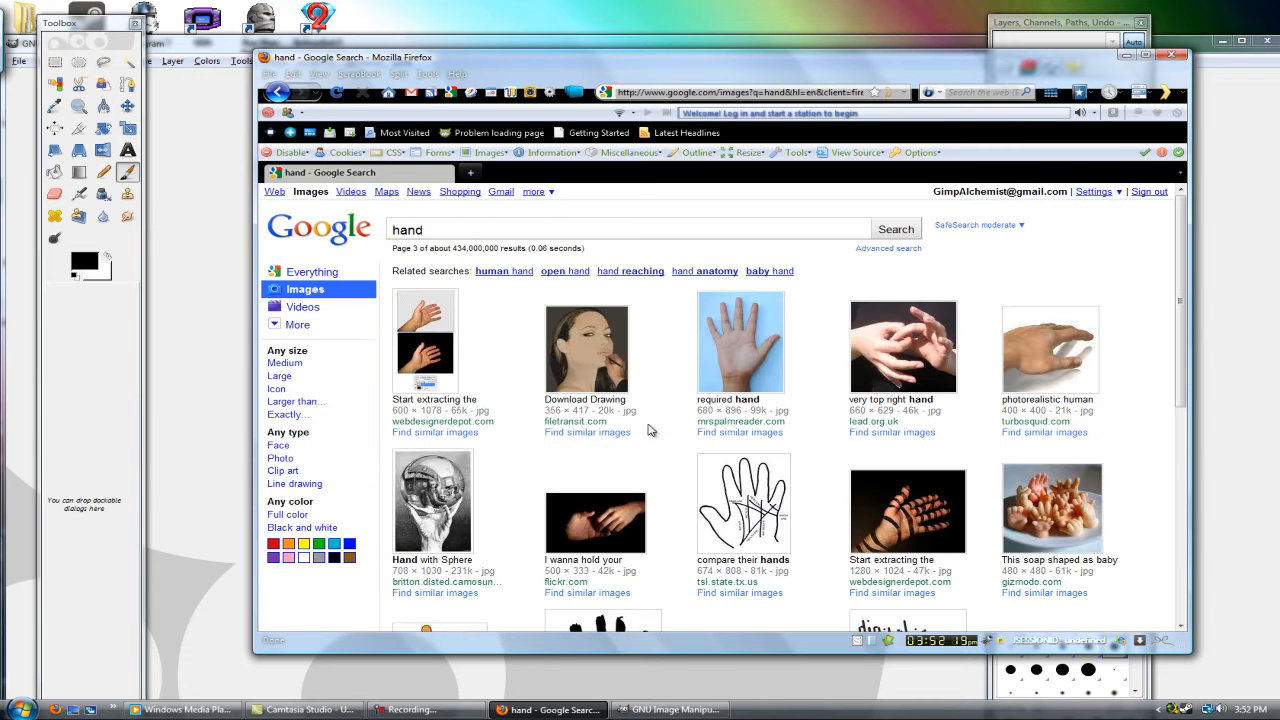
scroll(921, 408, "down", 4)
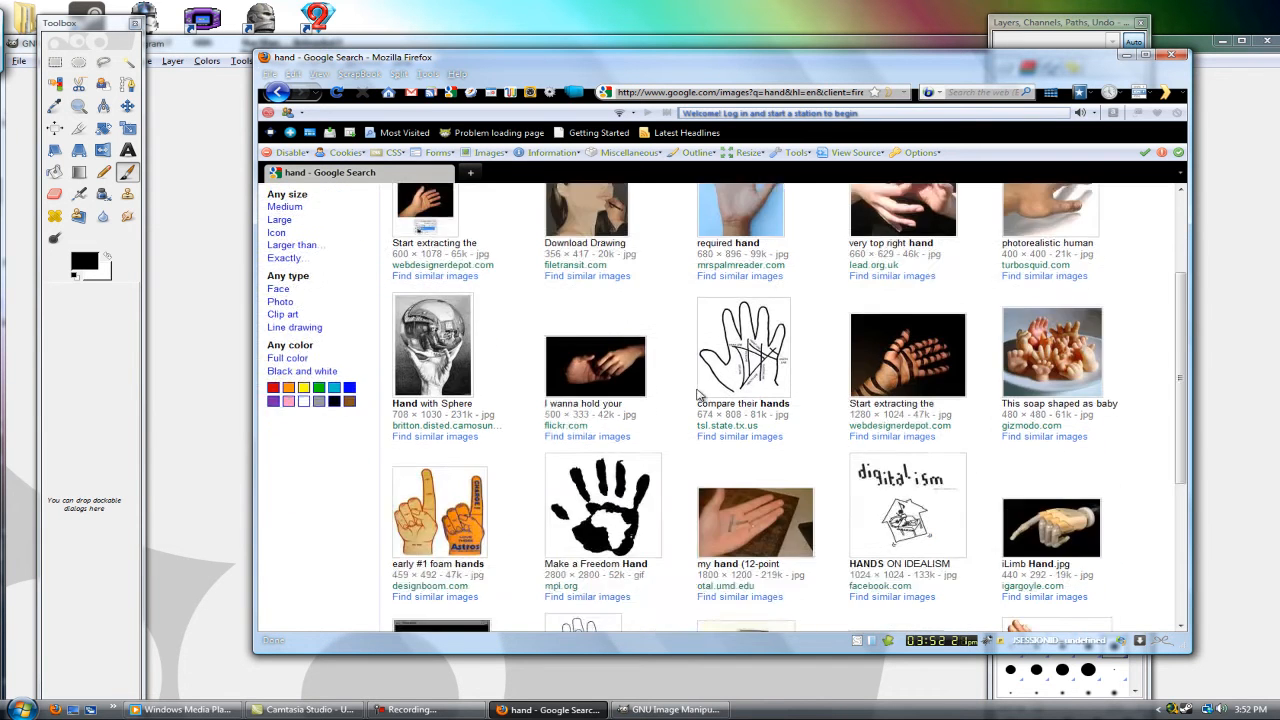
Step: Open the full-size pencil drawing of a curled hand and save it to the Desktop as the JPEG image johnston-hand
left_click(773, 513)
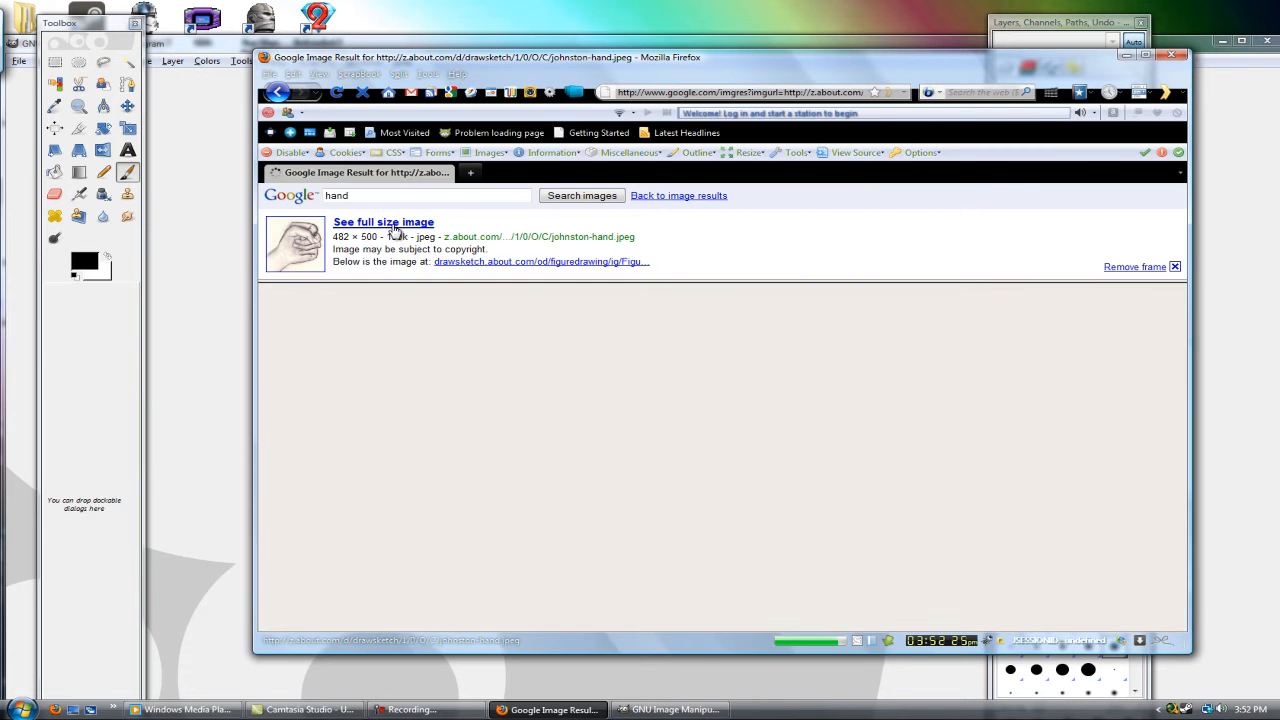
left_click(395, 224)
right_click(459, 284)
left_click(558, 328)
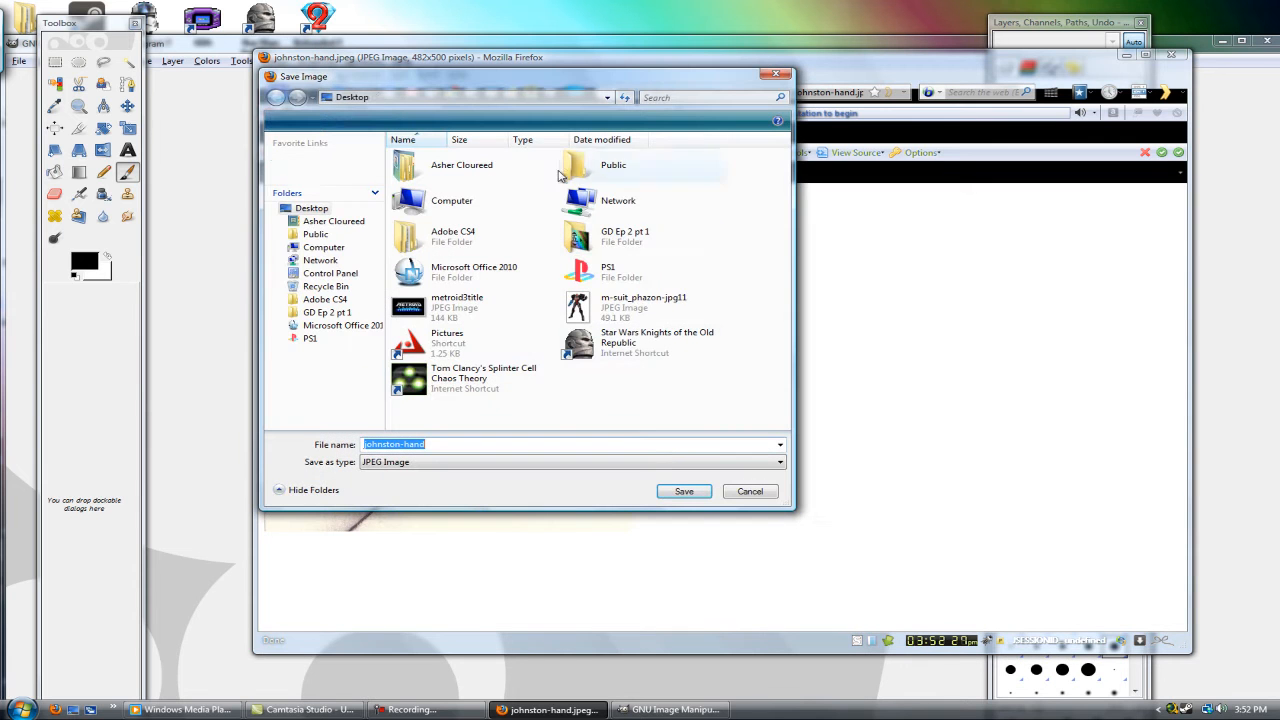
left_click(690, 491)
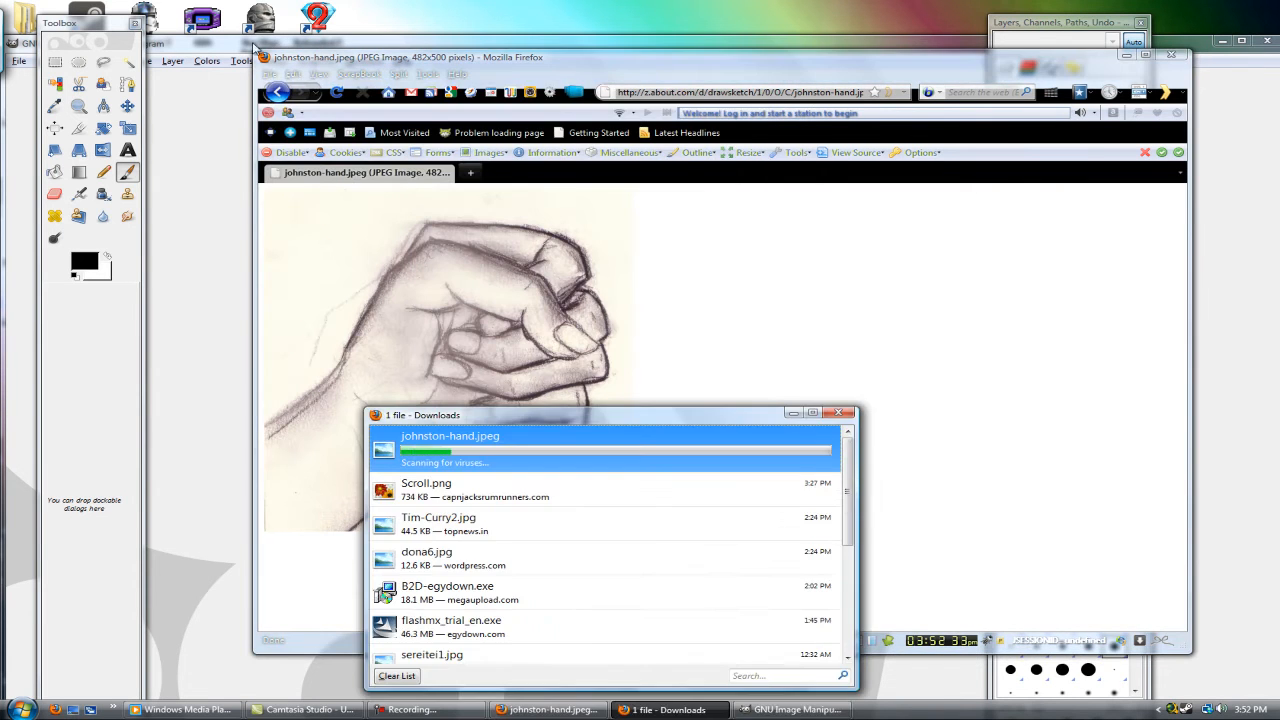
Step: Switch to GIMP and open johnston-hand.jpeg from the Desktop folder
left_click(232, 50)
double_click(308, 43)
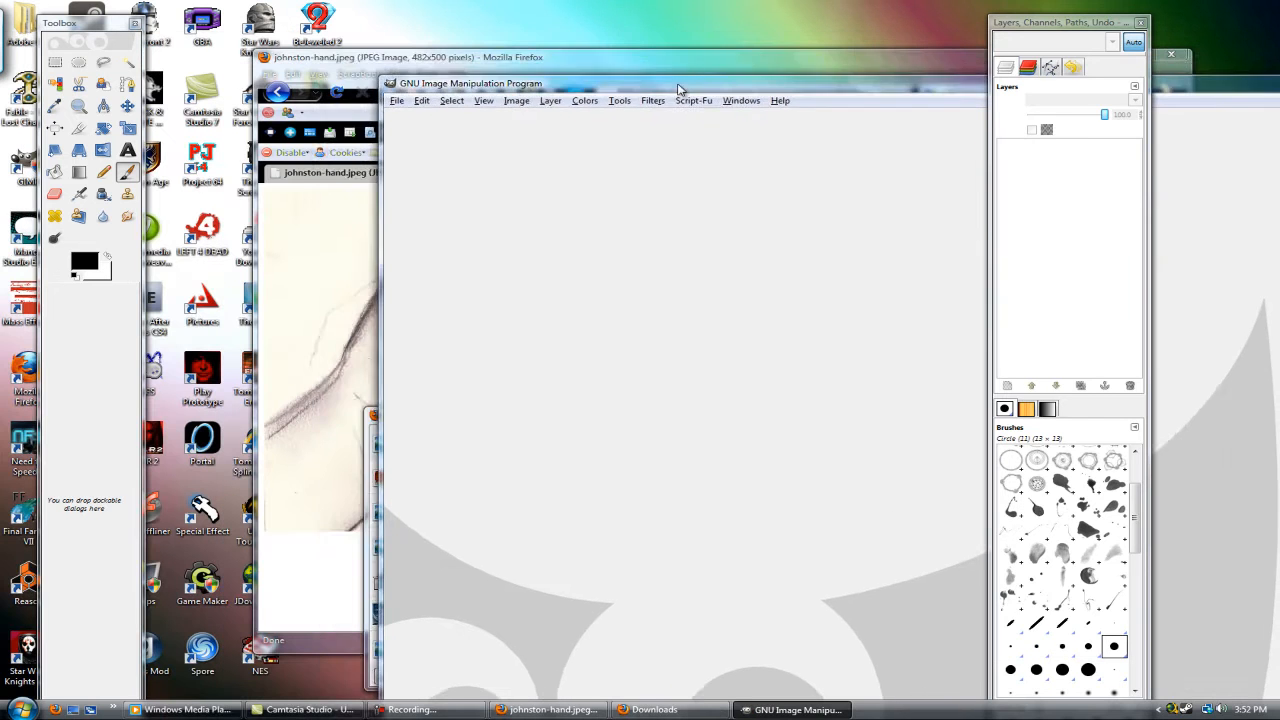
left_click(339, 85)
left_click(378, 127)
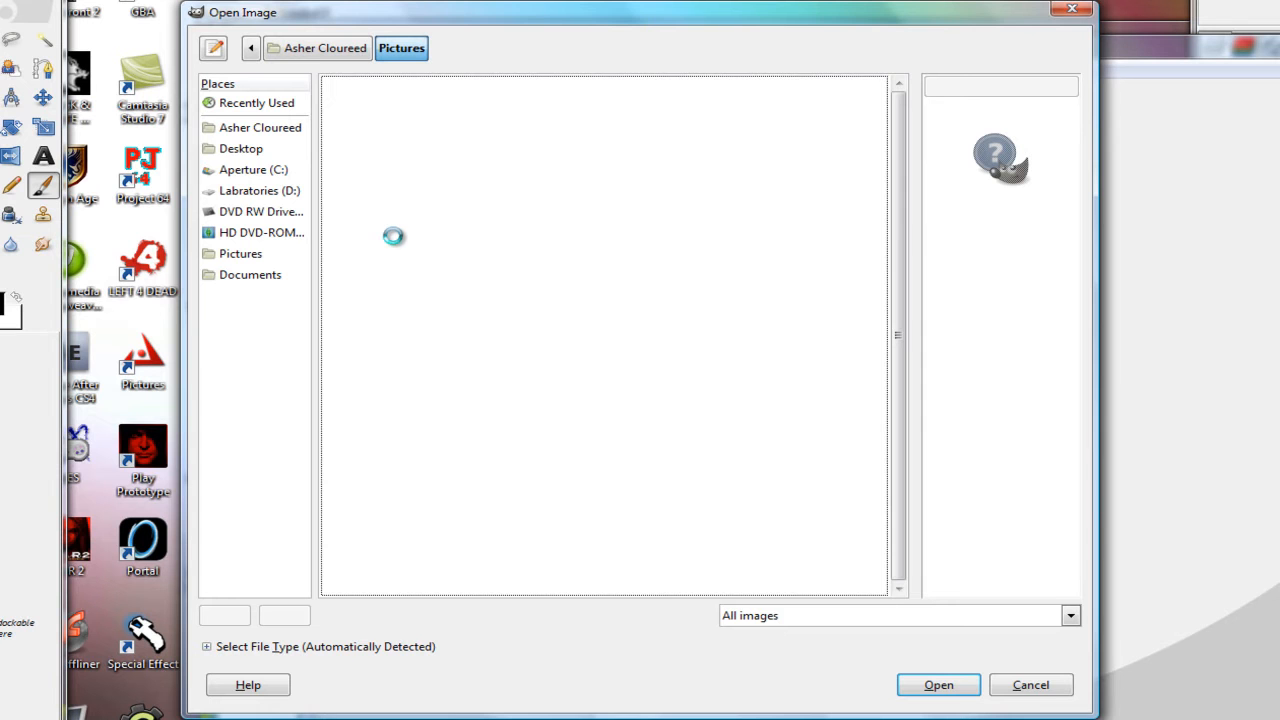
scroll(600, 270, "down", 4)
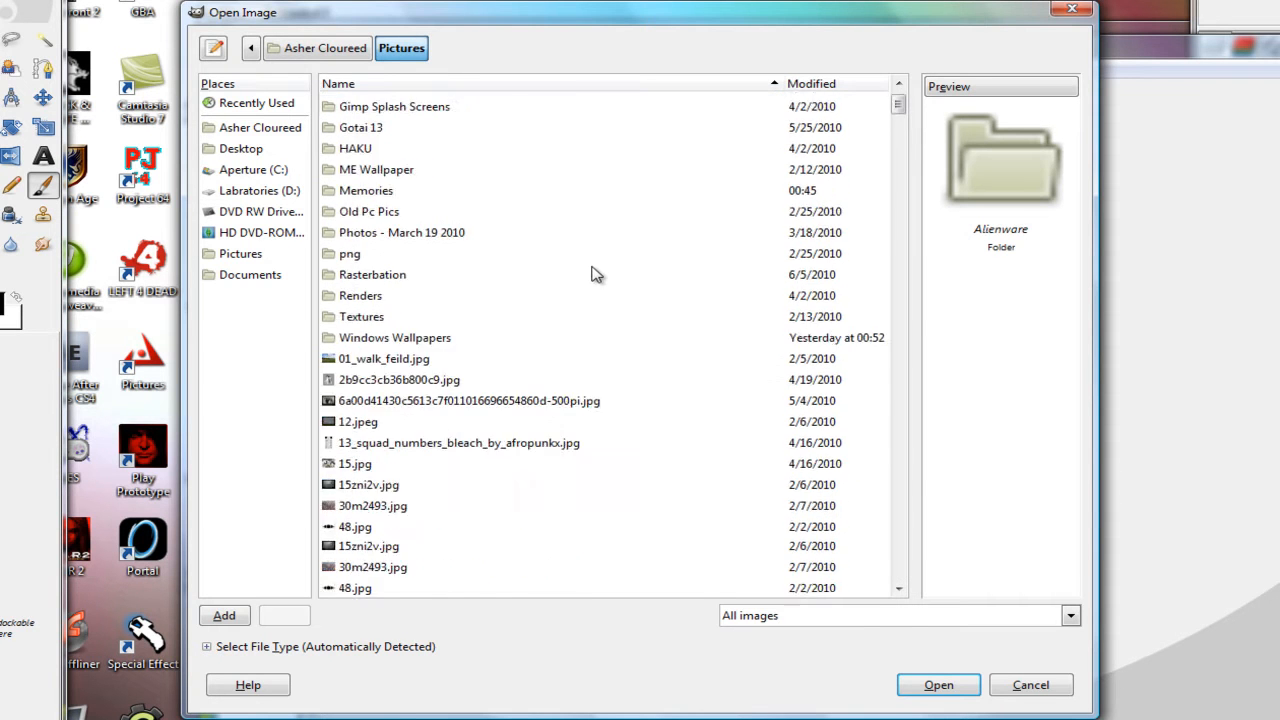
left_click(241, 148)
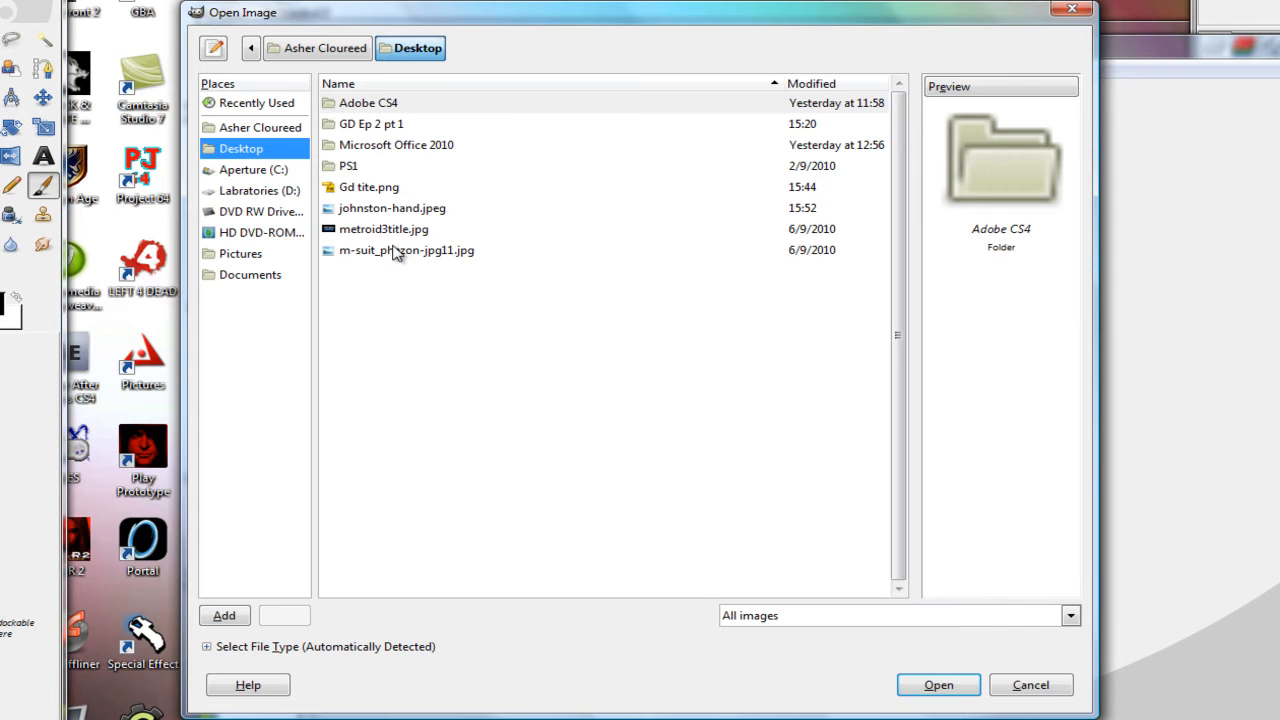
double_click(392, 208)
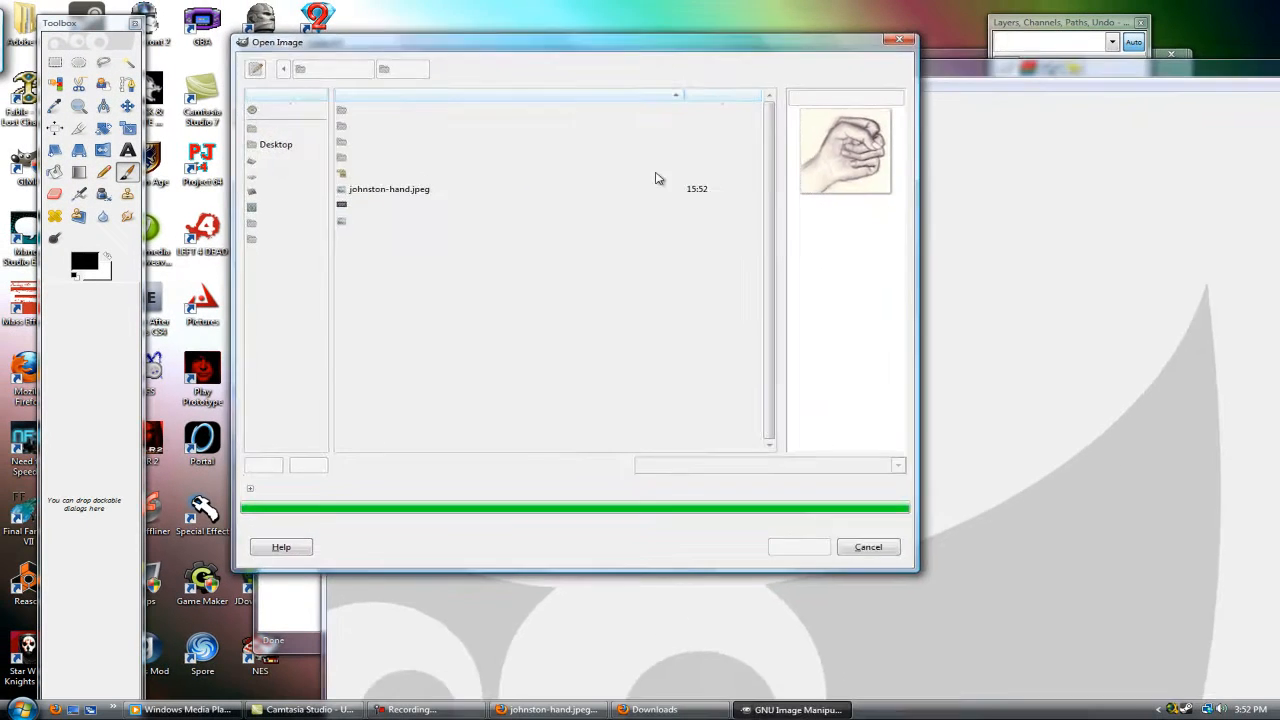
Step: Add a new 482 × 500 px layer with transparency fill above the hand drawing
left_click_drag(686, 71, 317, 36)
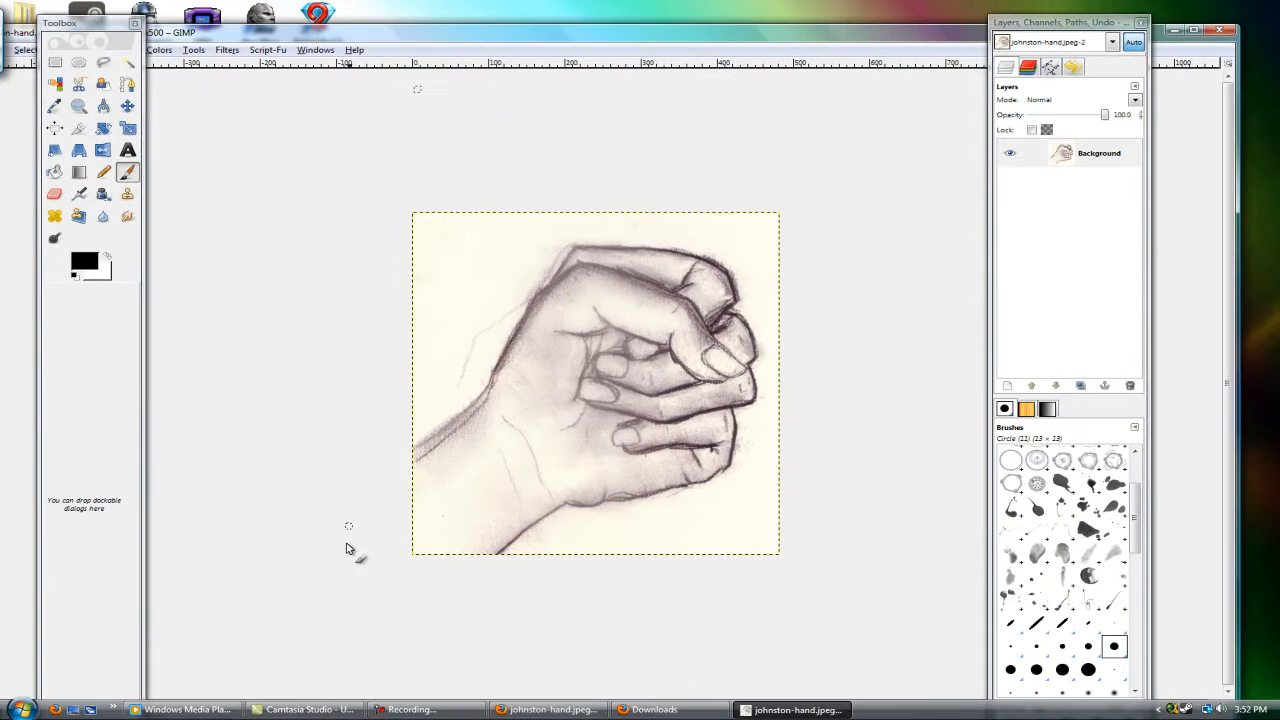
left_click_drag(410, 40, 545, 6)
scroll(210, 689, "up", 1)
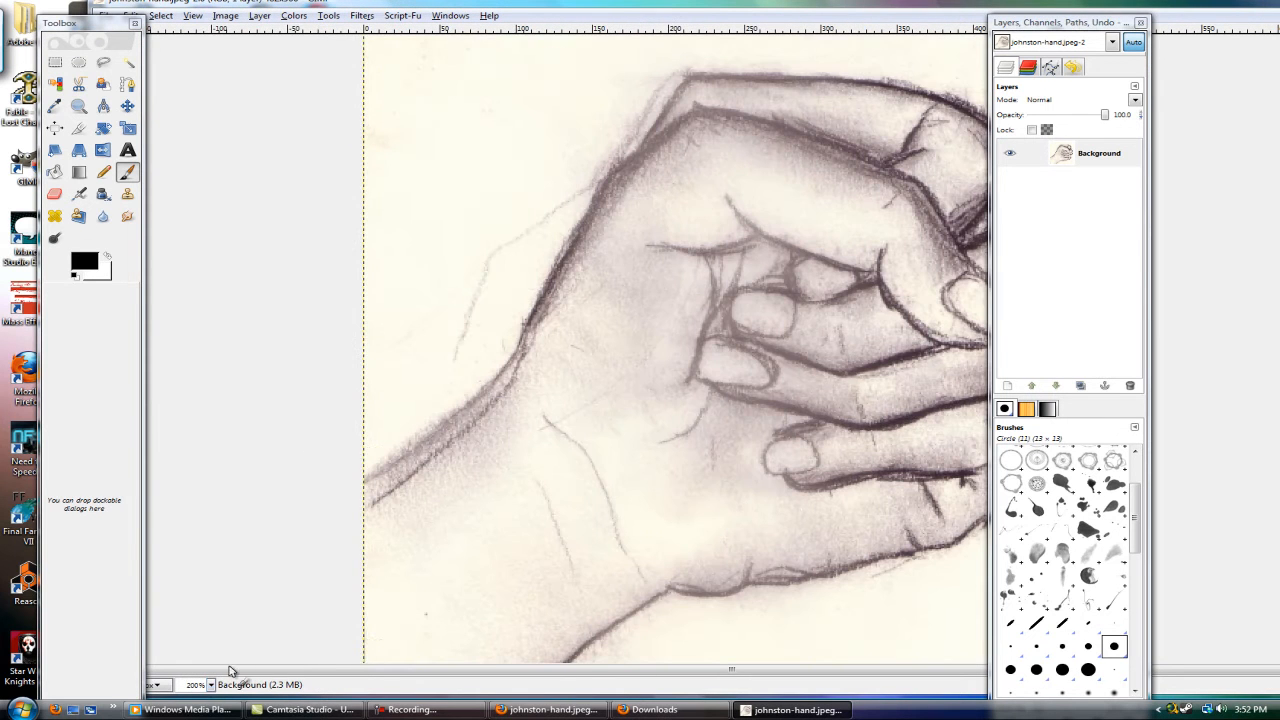
double_click(658, 6)
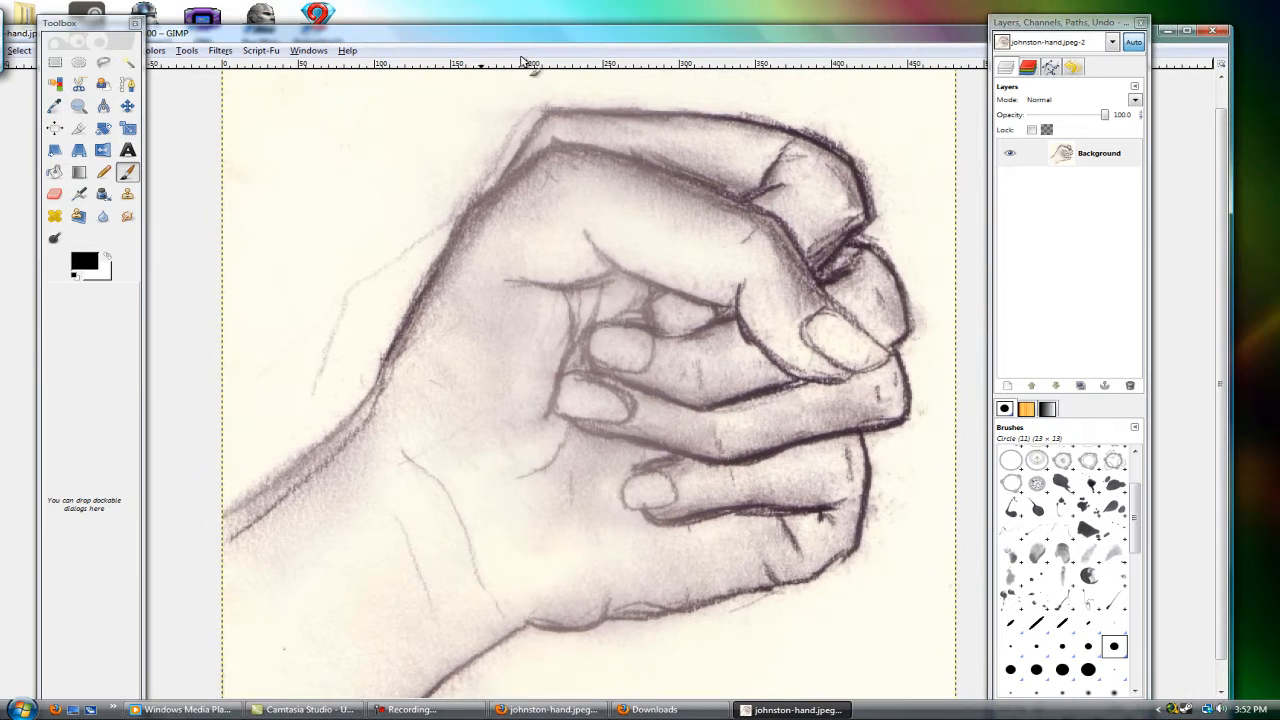
left_click(1007, 387)
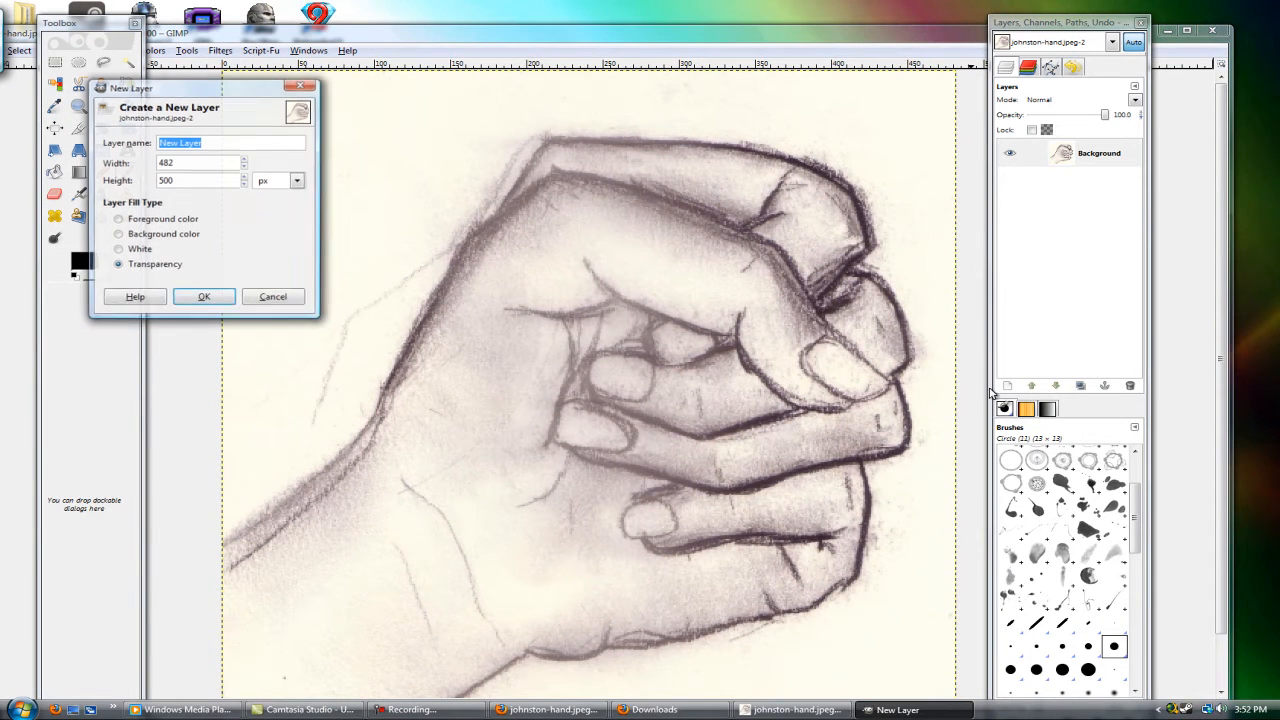
left_click(204, 299)
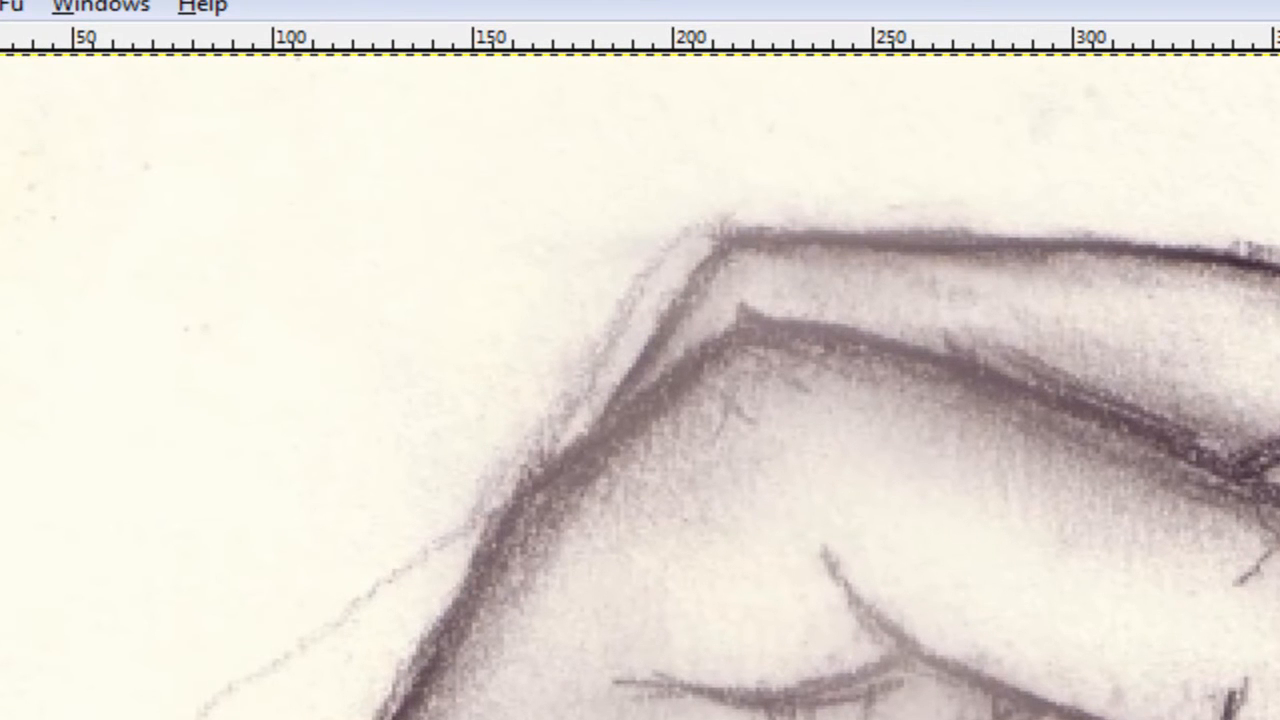
Step: Open the Tool Options dialog and place it over the upper part of the Layers dock
left_click(2, 5)
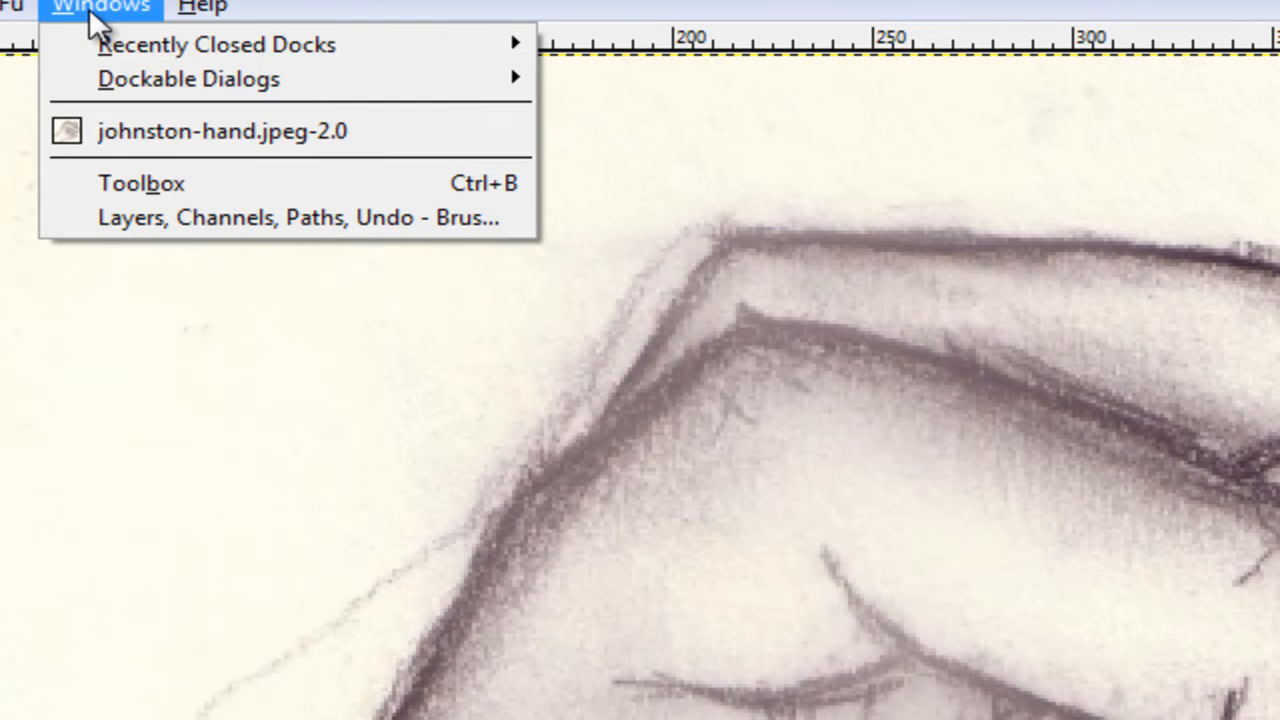
mouse_move(106, 77)
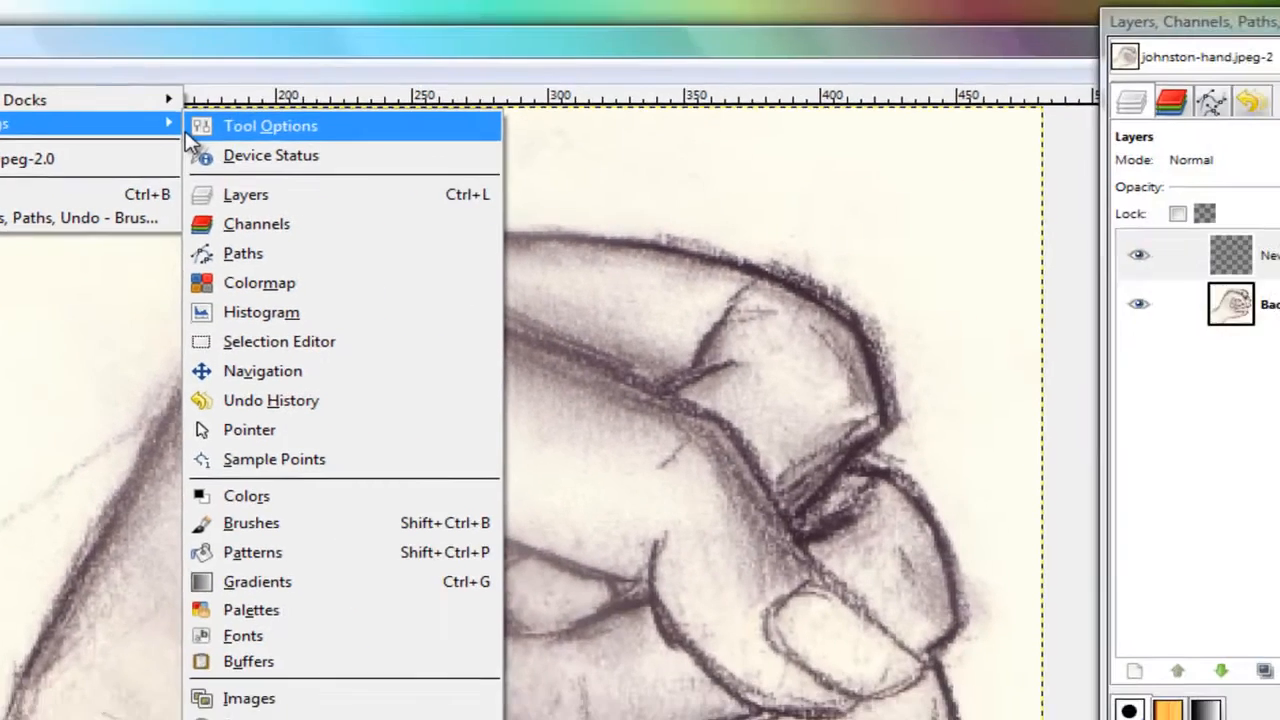
left_click(625, 86)
left_click_drag(90, 22, 1113, 98)
Step: Set the Paintbrush's brush to Circle Fuzzy (19)
left_click(1102, 208)
scroll(1128, 333, "down", 3)
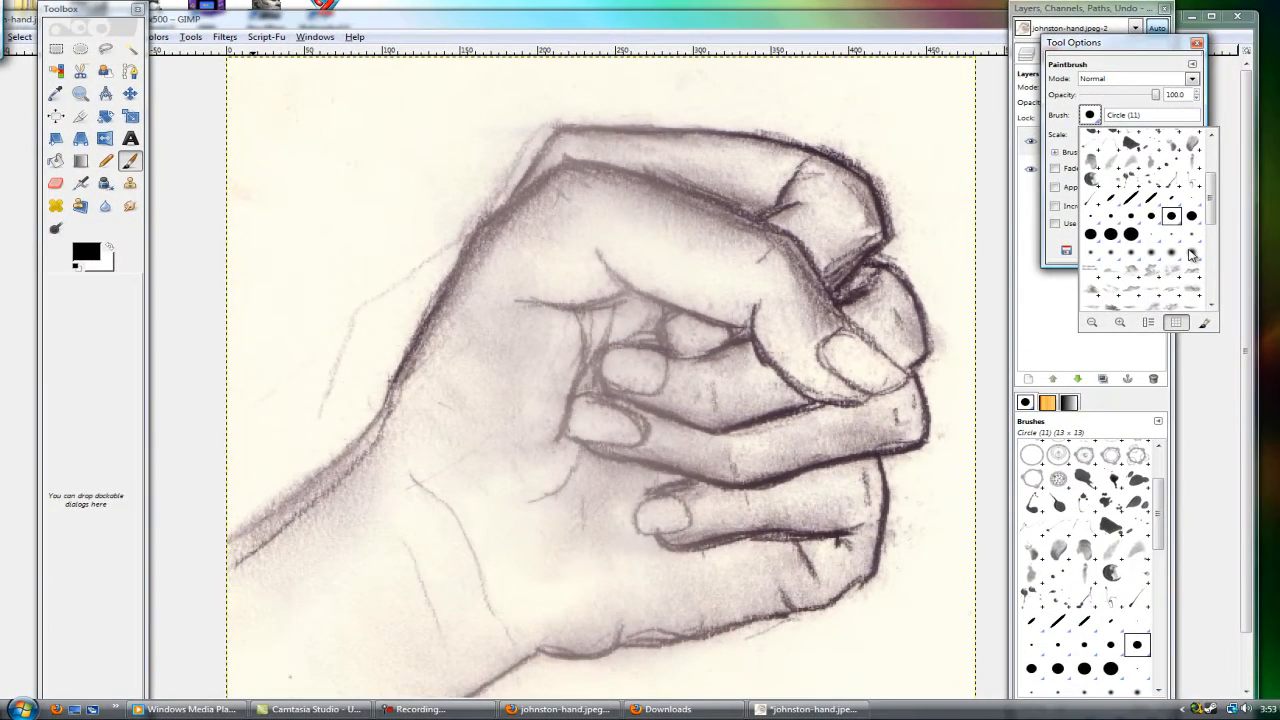
left_click(1191, 256)
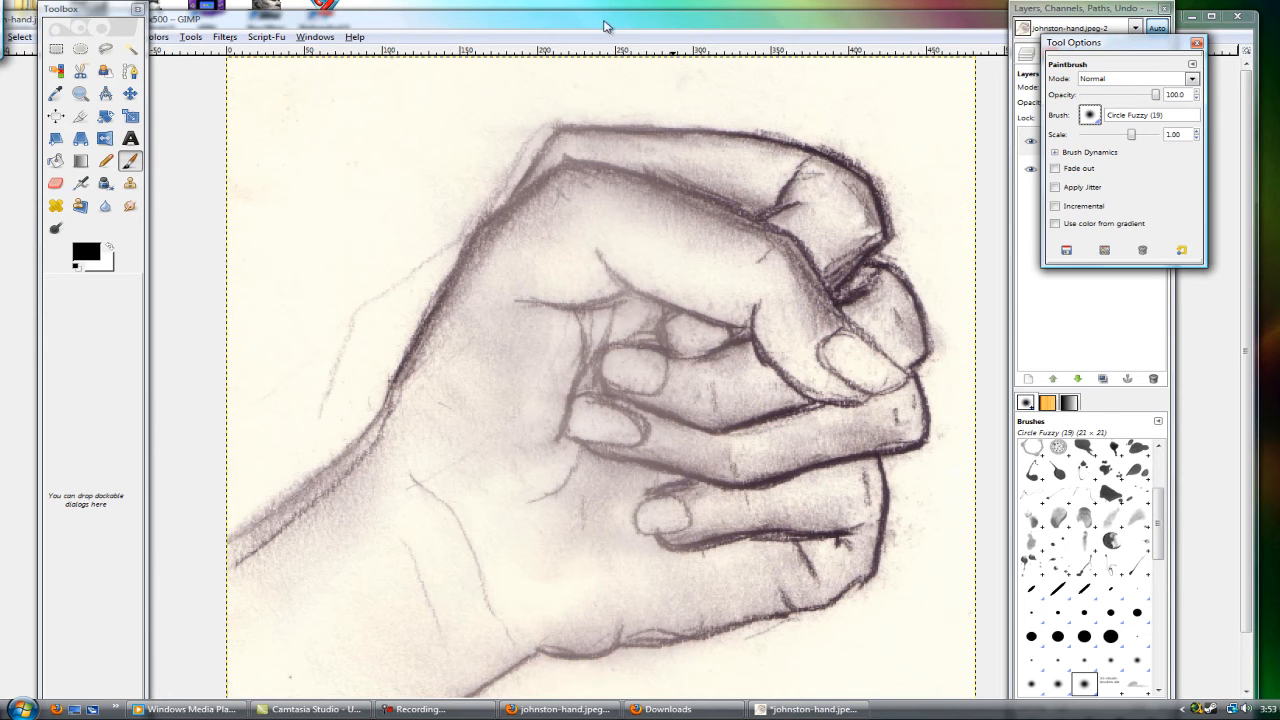
Step: Make a circular ellipse selection about 145 px across over the upper finger and place it at the image's upper edge
left_click(80, 48)
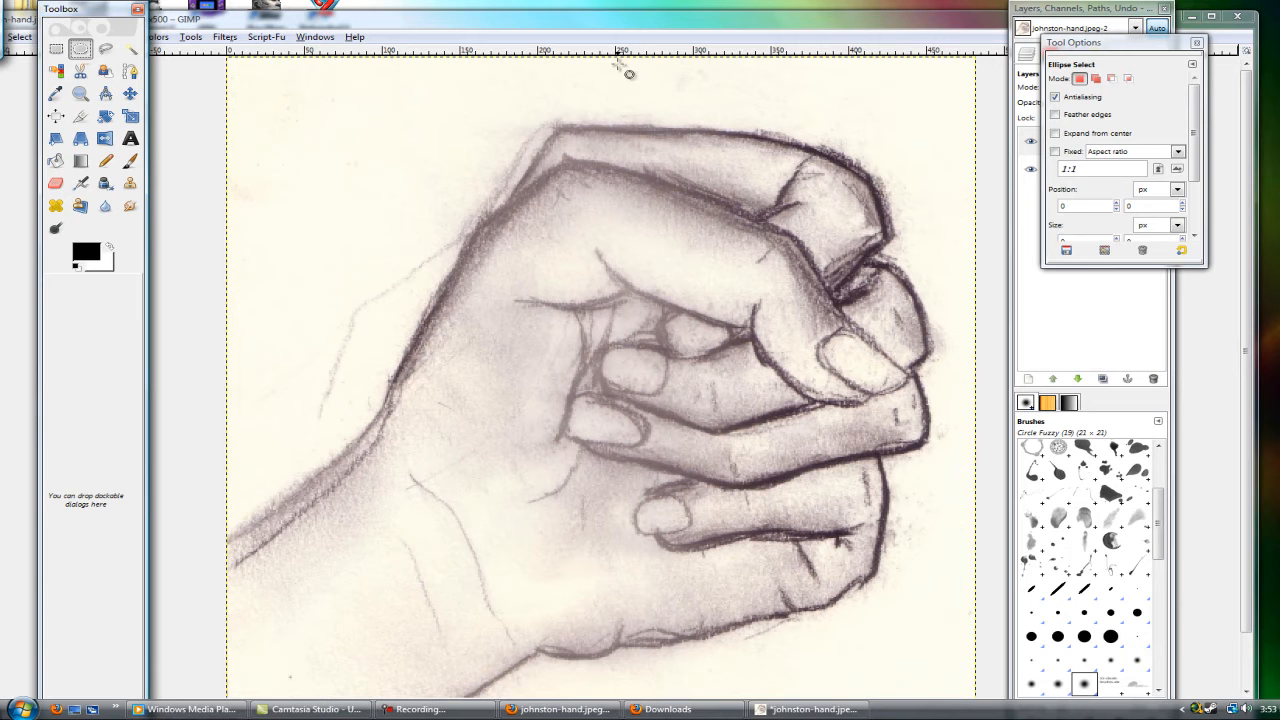
left_click_drag(607, 69, 798, 236)
left_click_drag(708, 123, 688, 132)
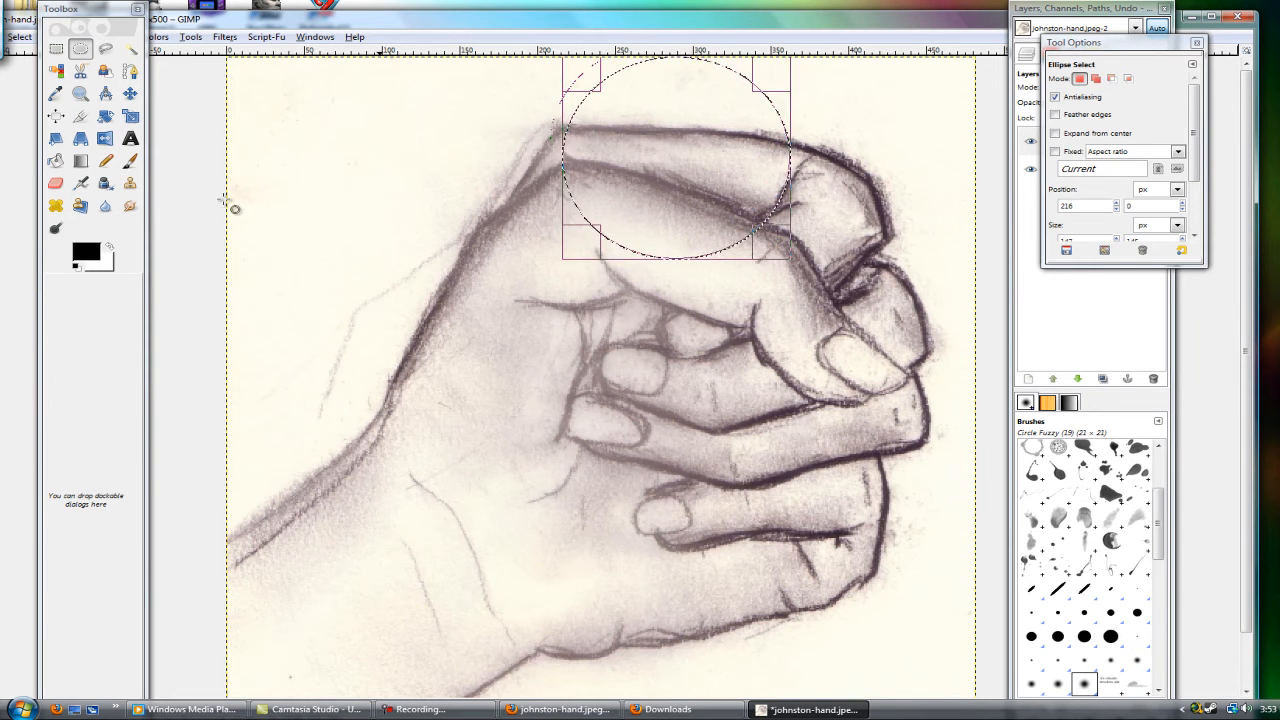
Step: Set up the Blend tool with a blue-green Atmospheric gradient and a radial shape
left_click(79, 162)
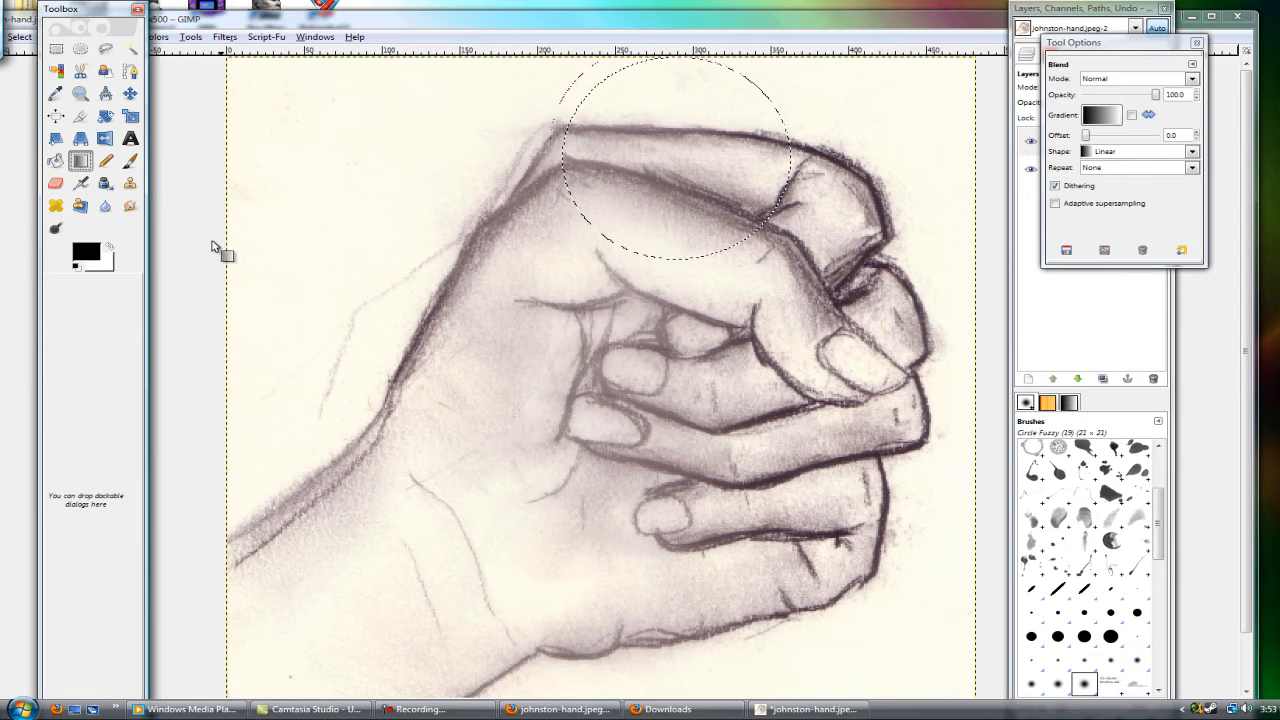
left_click(87, 252)
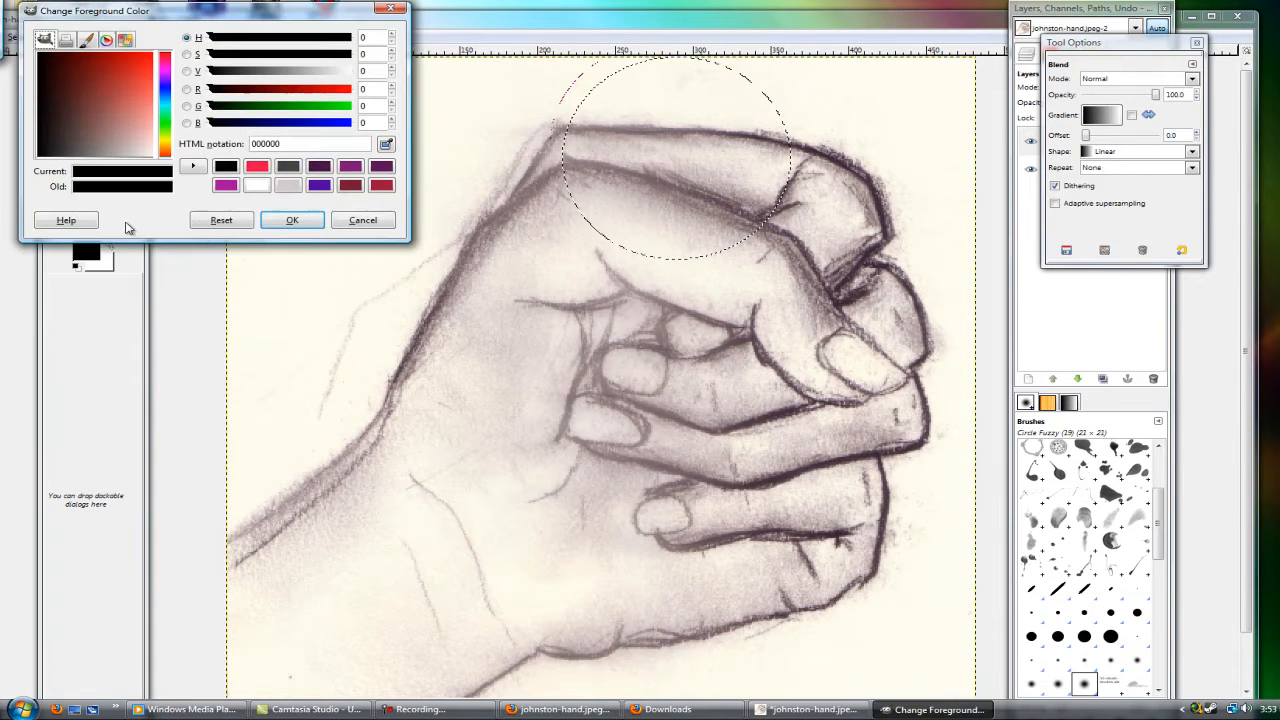
left_click(362, 220)
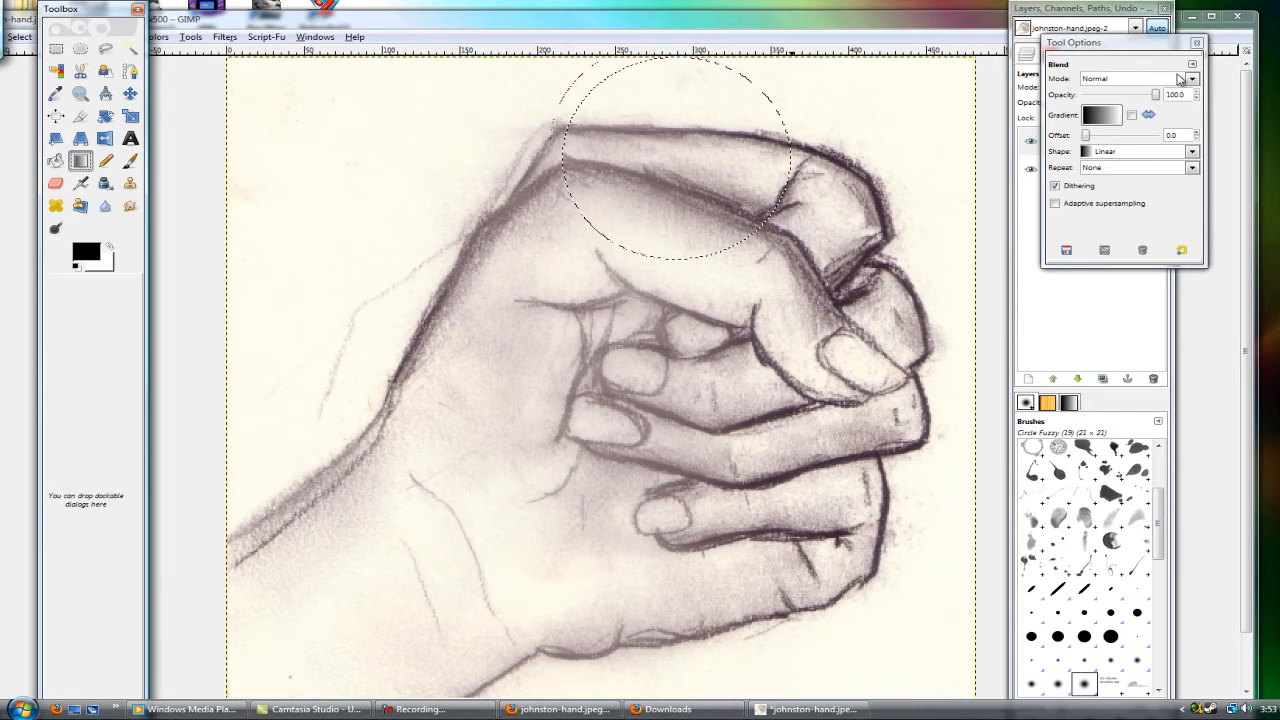
left_click(1102, 114)
scroll(1118, 220, "down", 4)
scroll(1121, 226, "down", 5)
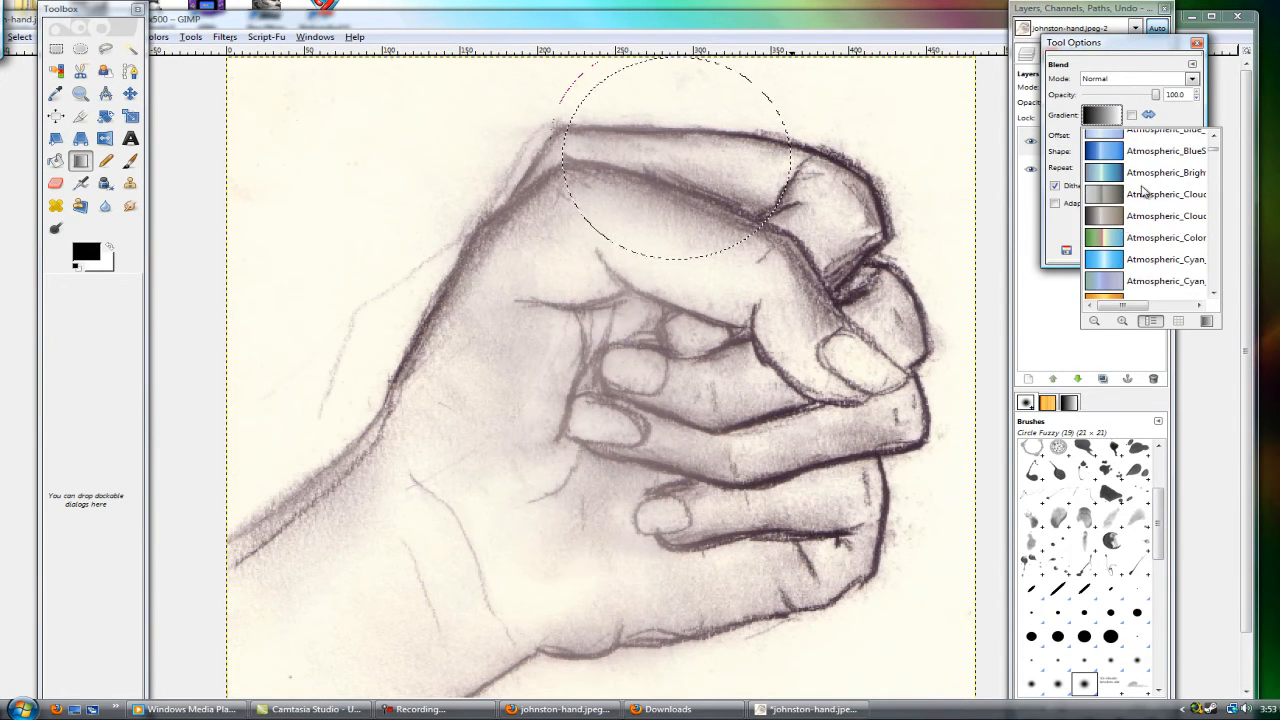
left_click(1160, 174)
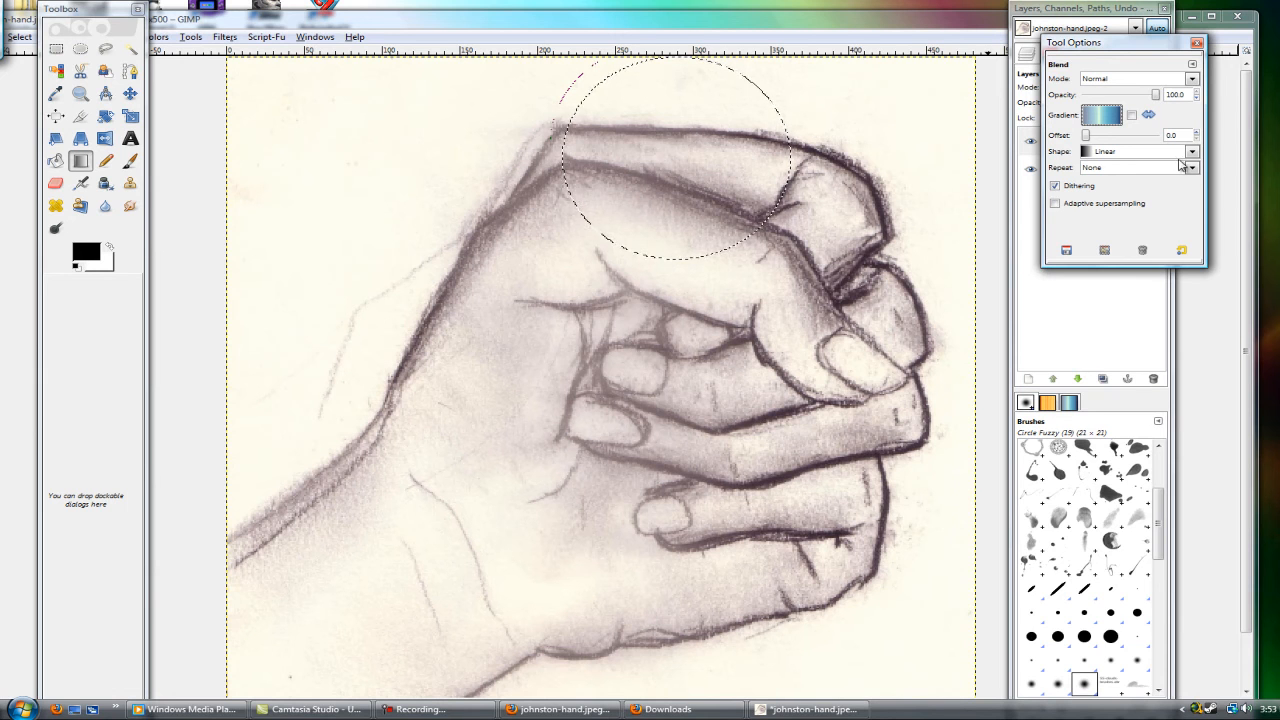
scroll(1191, 149, "down", 1)
Step: Try radial blue gradient fills of different extents from the circular selection's centre, then undo them all
left_click_drag(674, 148, 979, 413)
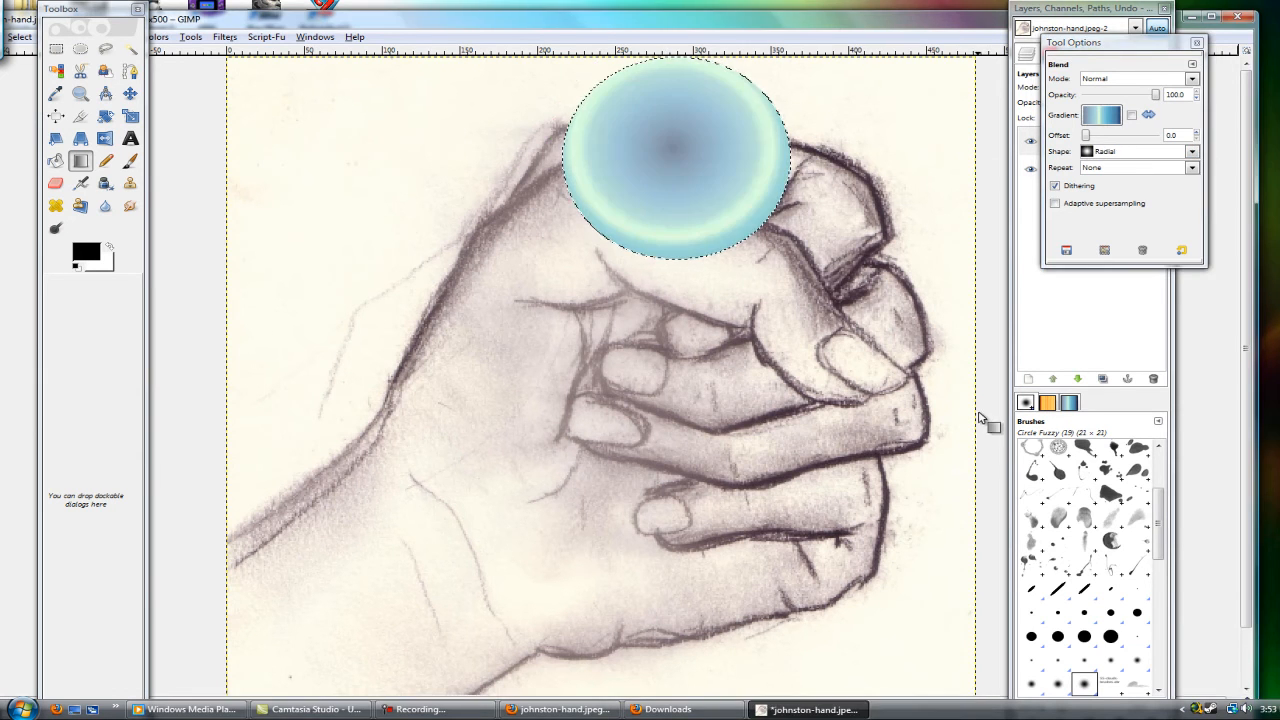
left_click_drag(668, 152, 770, 246)
left_click_drag(670, 152, 760, 230)
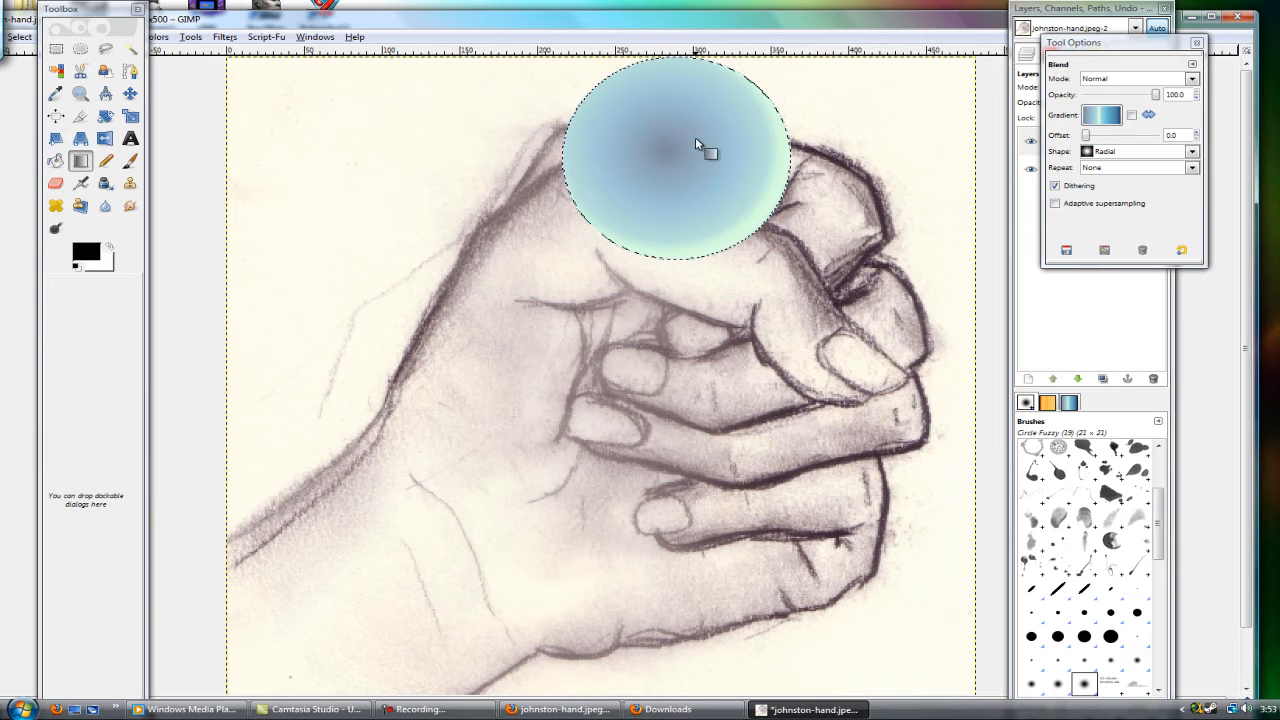
left_click_drag(670, 150, 839, 259)
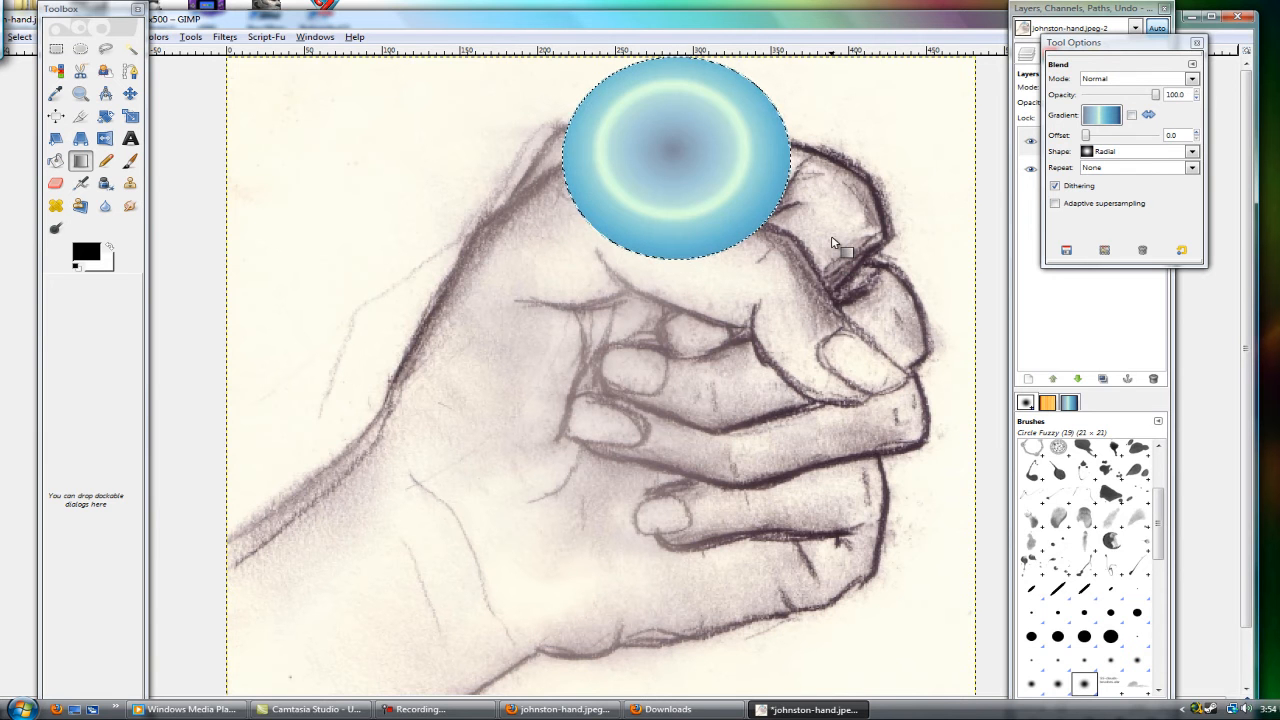
key("ctrl+z")
key("ctrl+z")
key("ctrl+z")
key("ctrl+z")
key("ctrl+z")
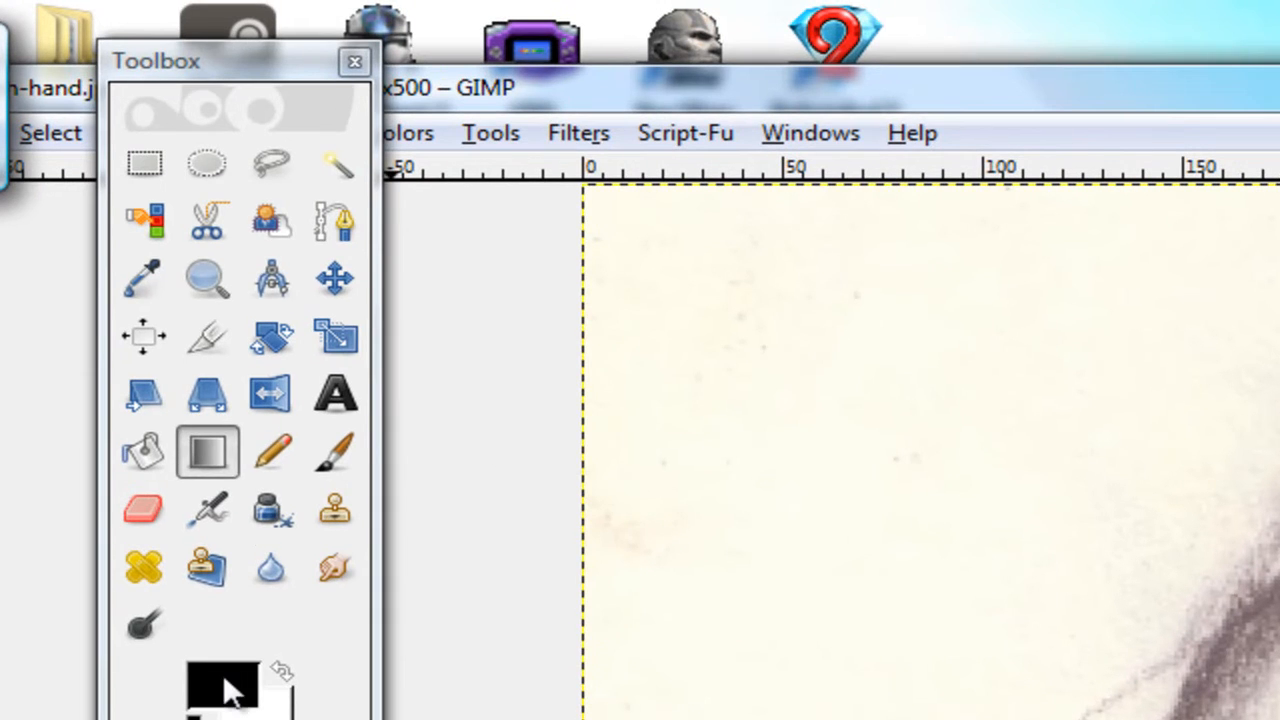
Step: Set the foreground colour to red c60033 and swap it into the background
left_click(154, 468)
left_click(661, 470)
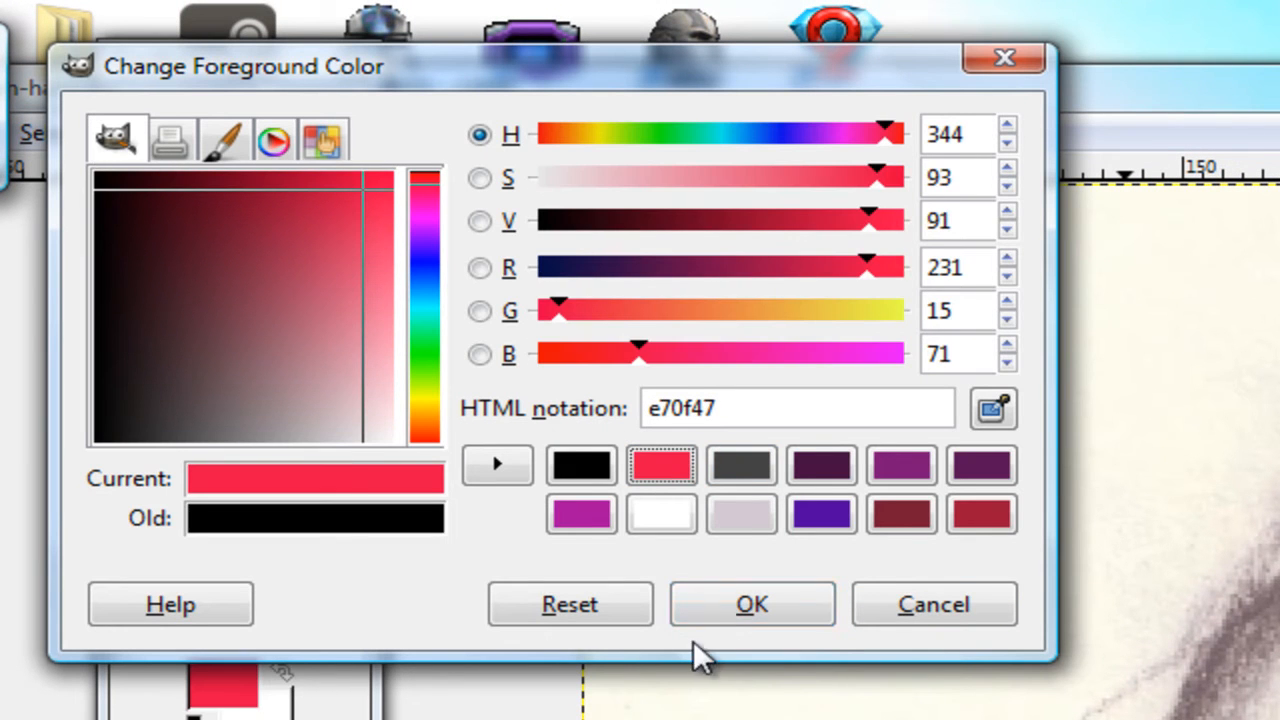
left_click_drag(295, 182, 327, 134)
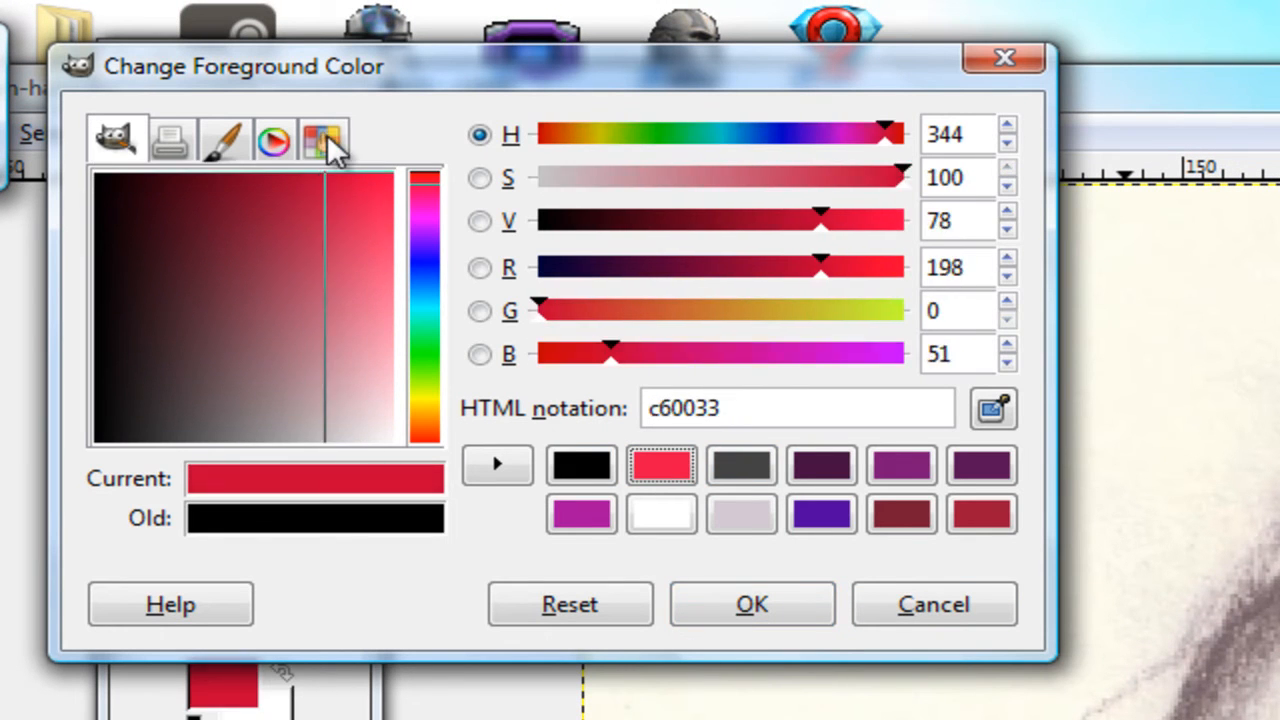
left_click(740, 605)
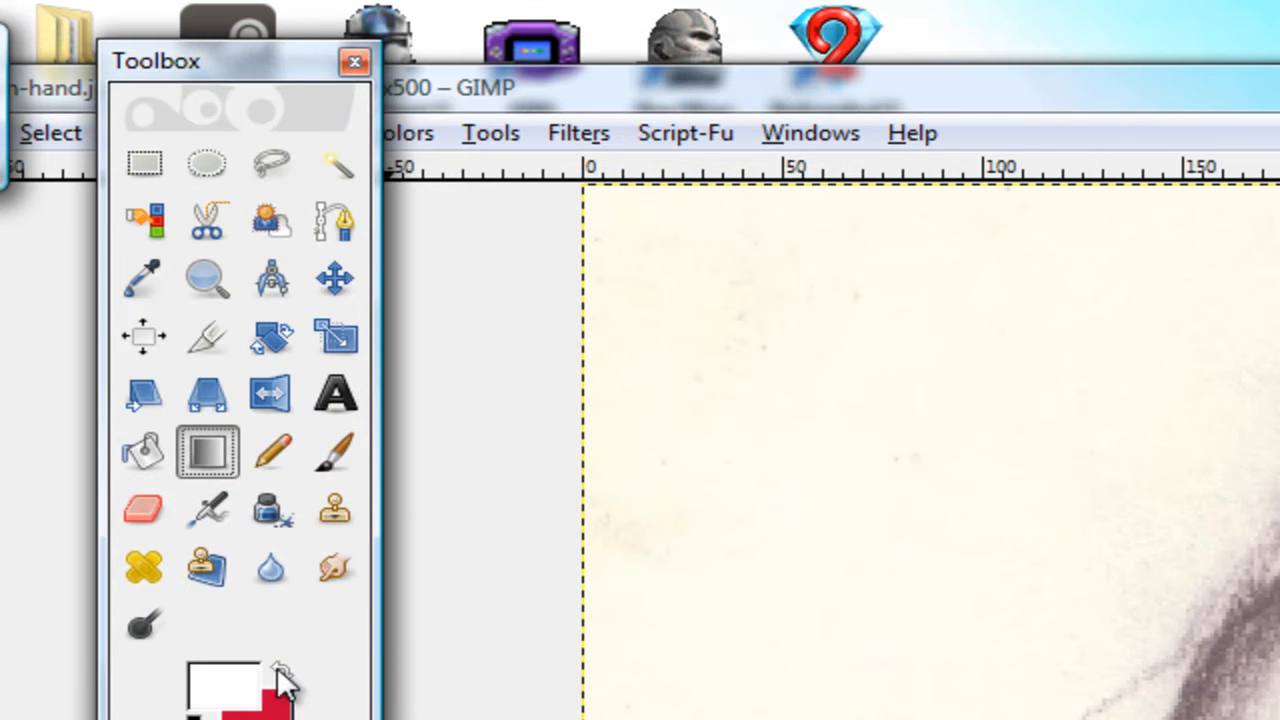
left_click(281, 671)
Step: Set the foreground colour to dark red 530519, starting from the saved c60033 swatch
left_click(230, 688)
left_click(169, 142)
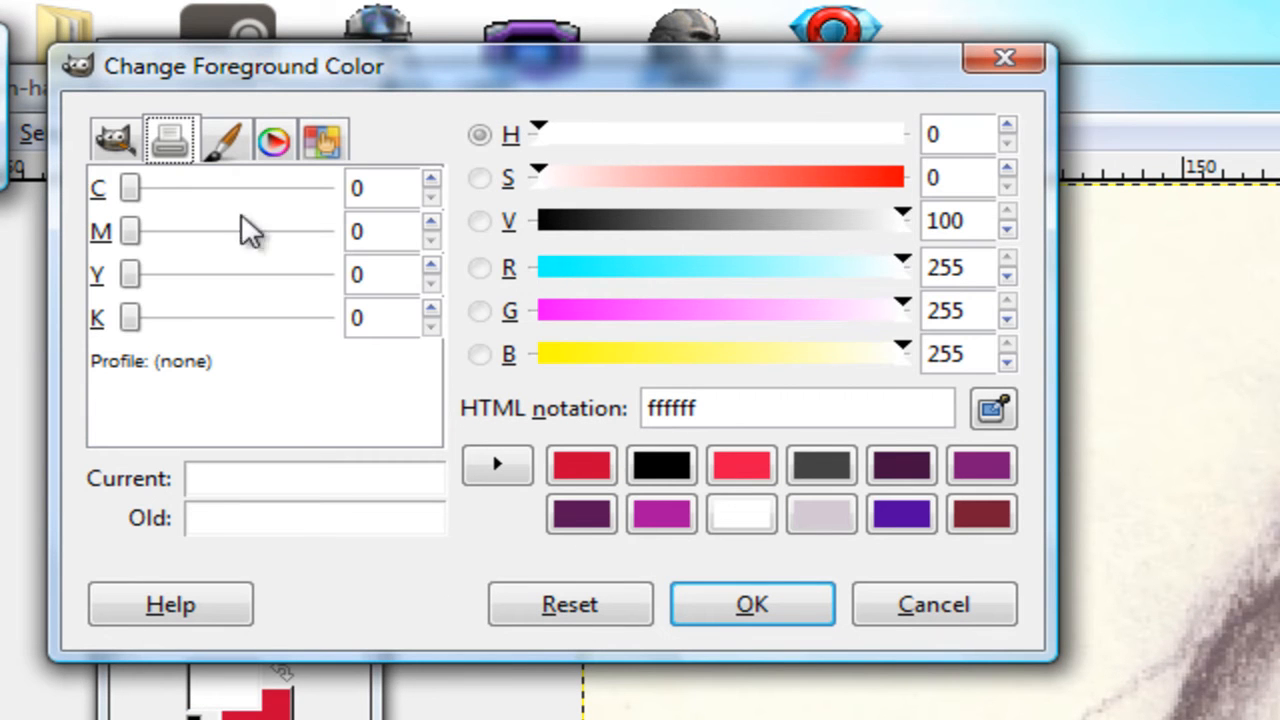
left_click(648, 467)
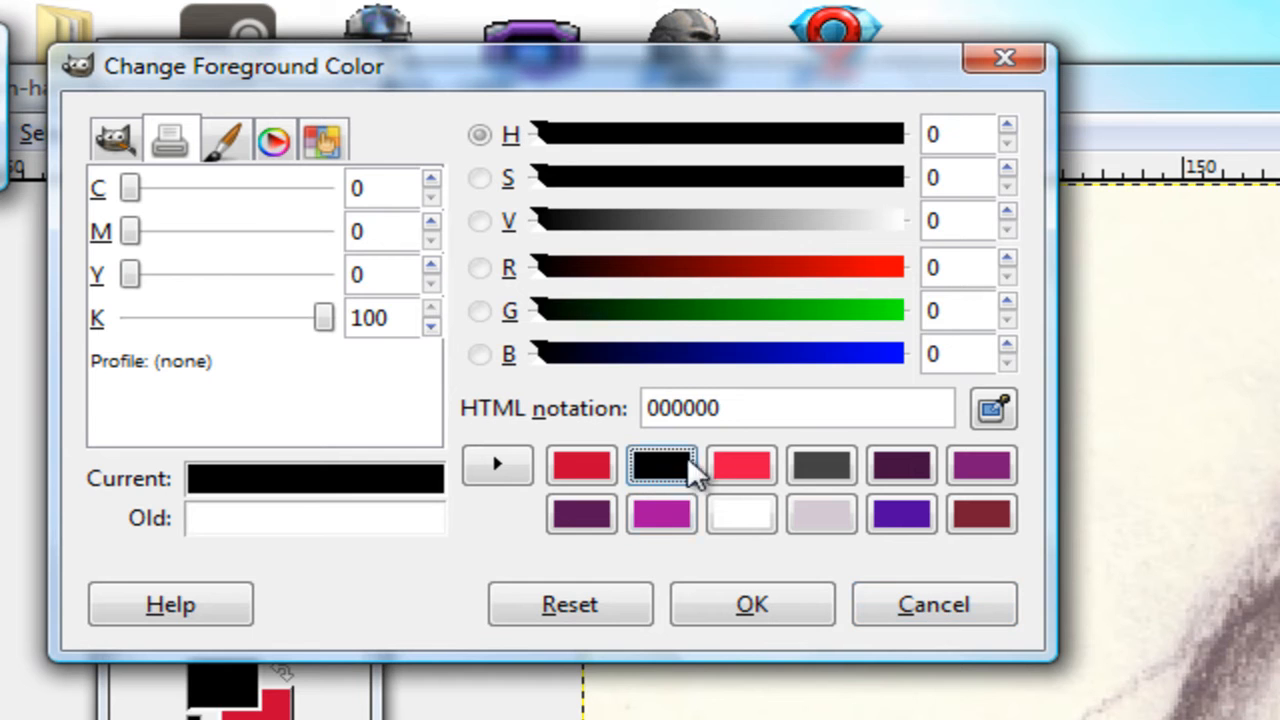
left_click(581, 462)
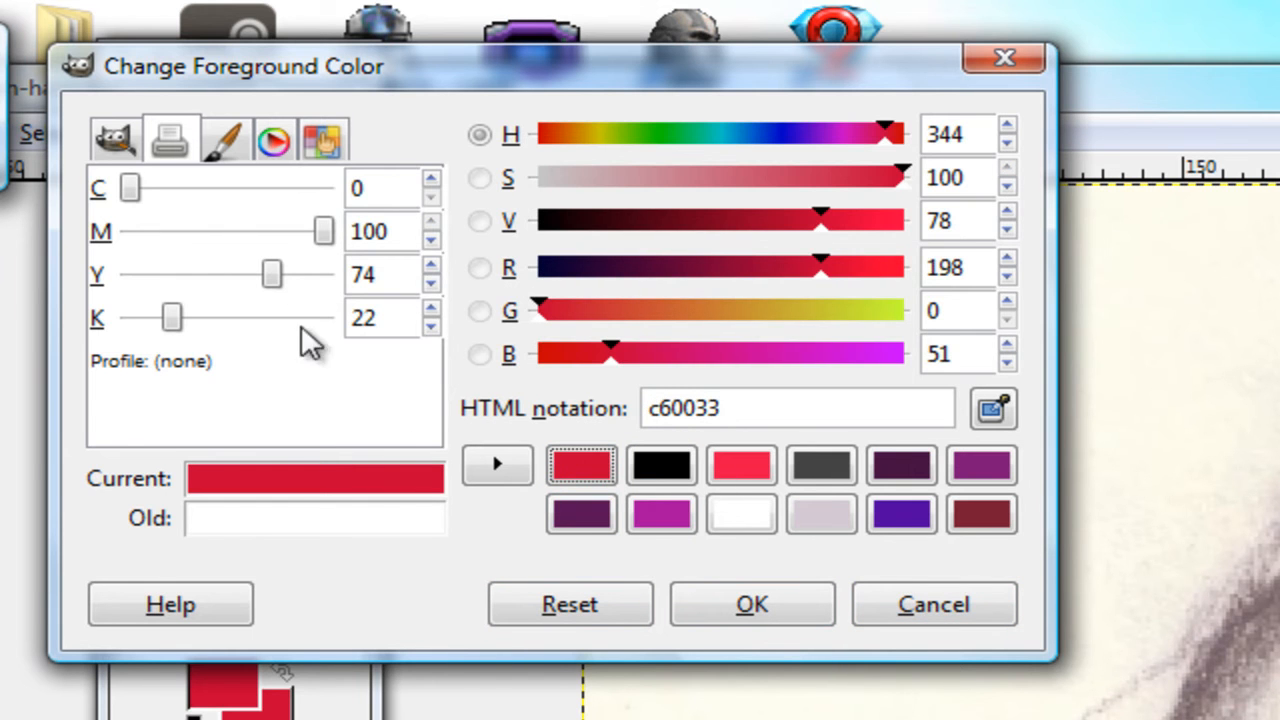
left_click(129, 140)
left_click_drag(251, 229, 197, 173)
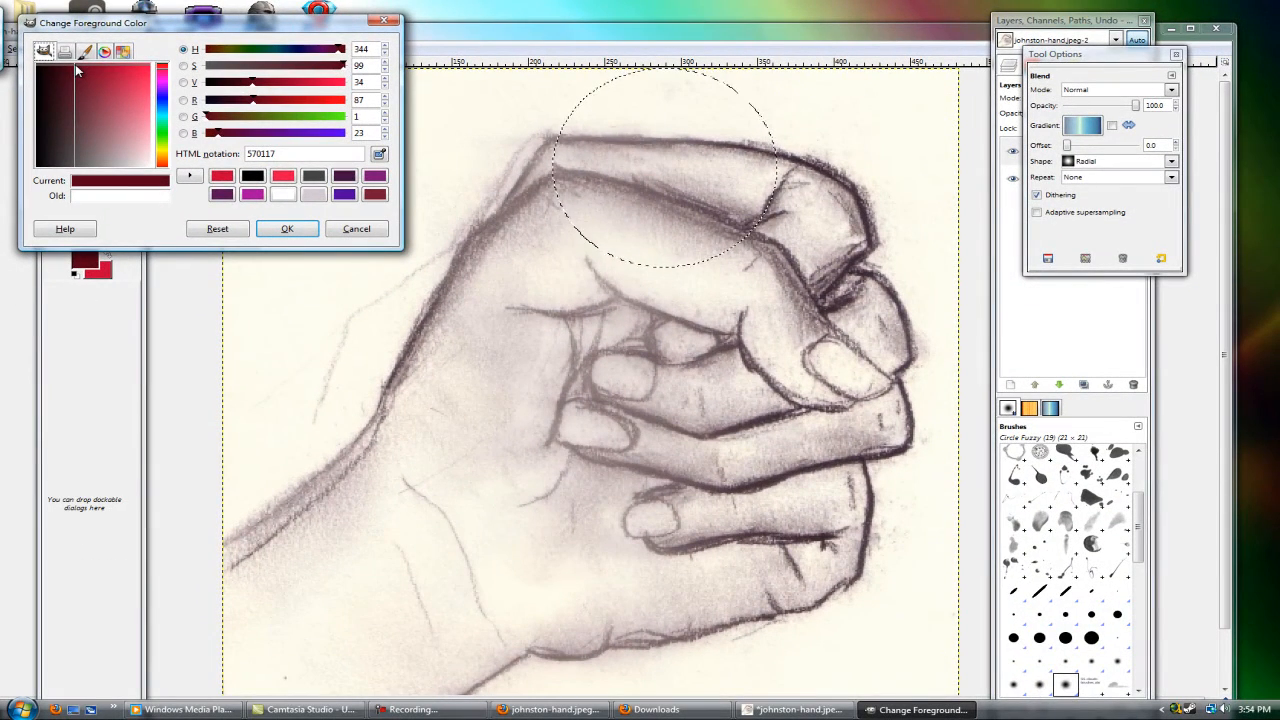
left_click_drag(76, 66, 74, 72)
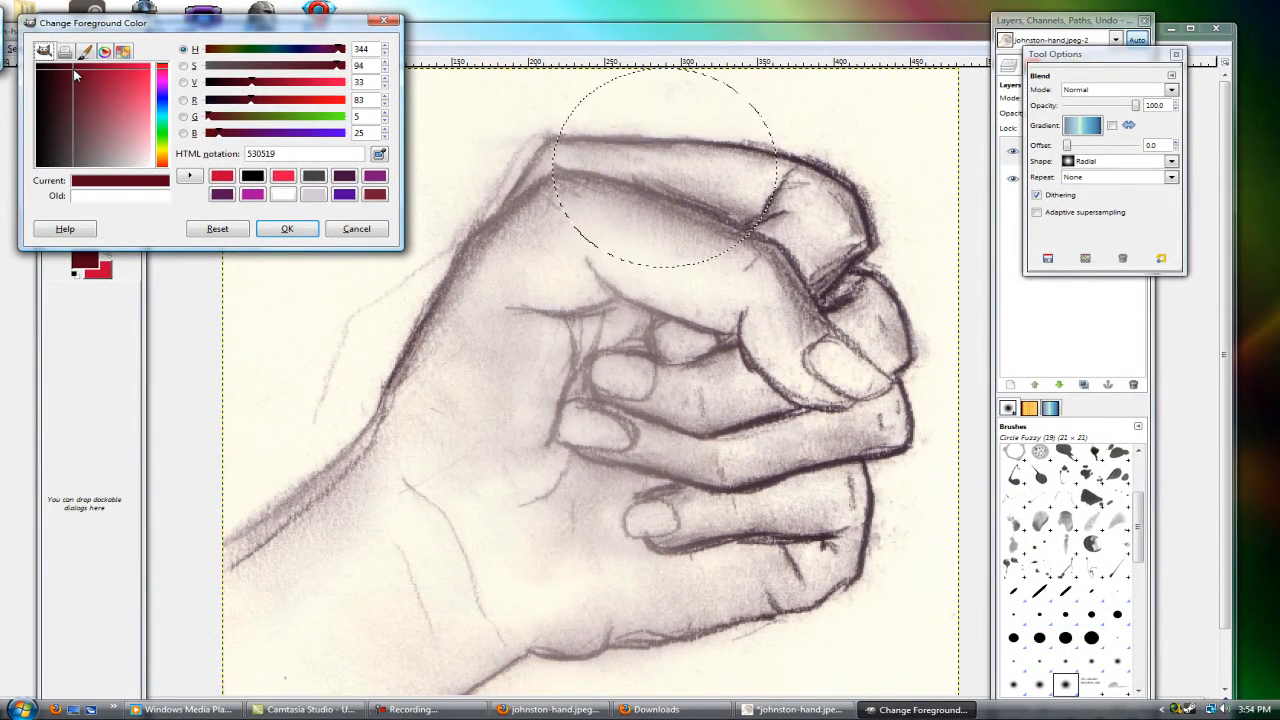
left_click(299, 229)
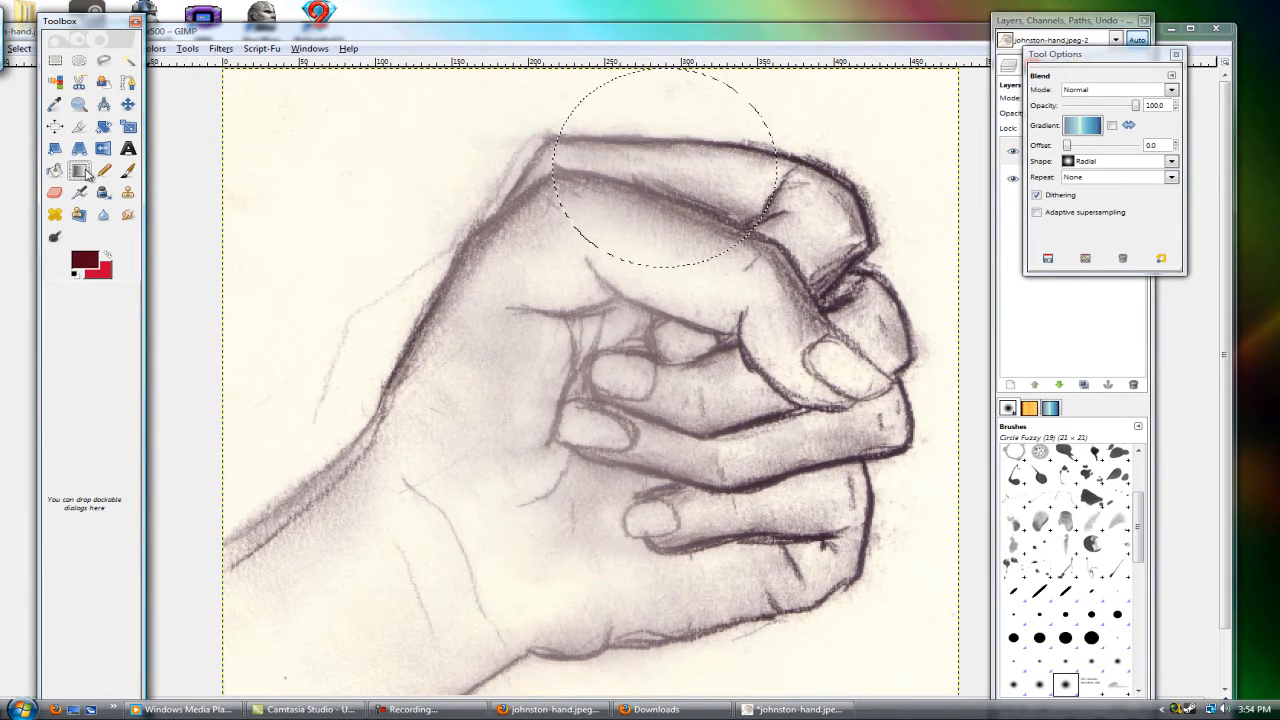
Step: Try a blue radial fill in the circle, undo it, and switch the Blend gradient to FG to BG (RGB)
left_click_drag(648, 158, 897, 395)
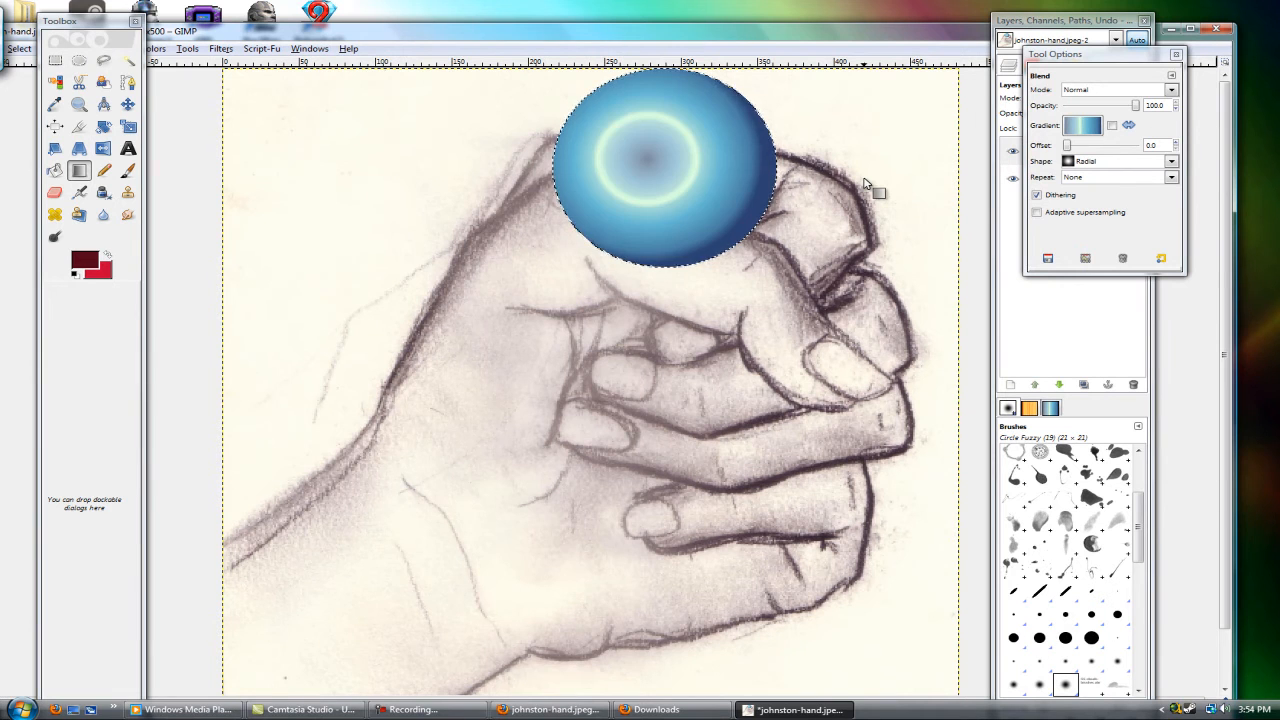
key("ctrl+z")
left_click(1092, 127)
scroll(1130, 200, "down", 10)
left_click(1137, 195)
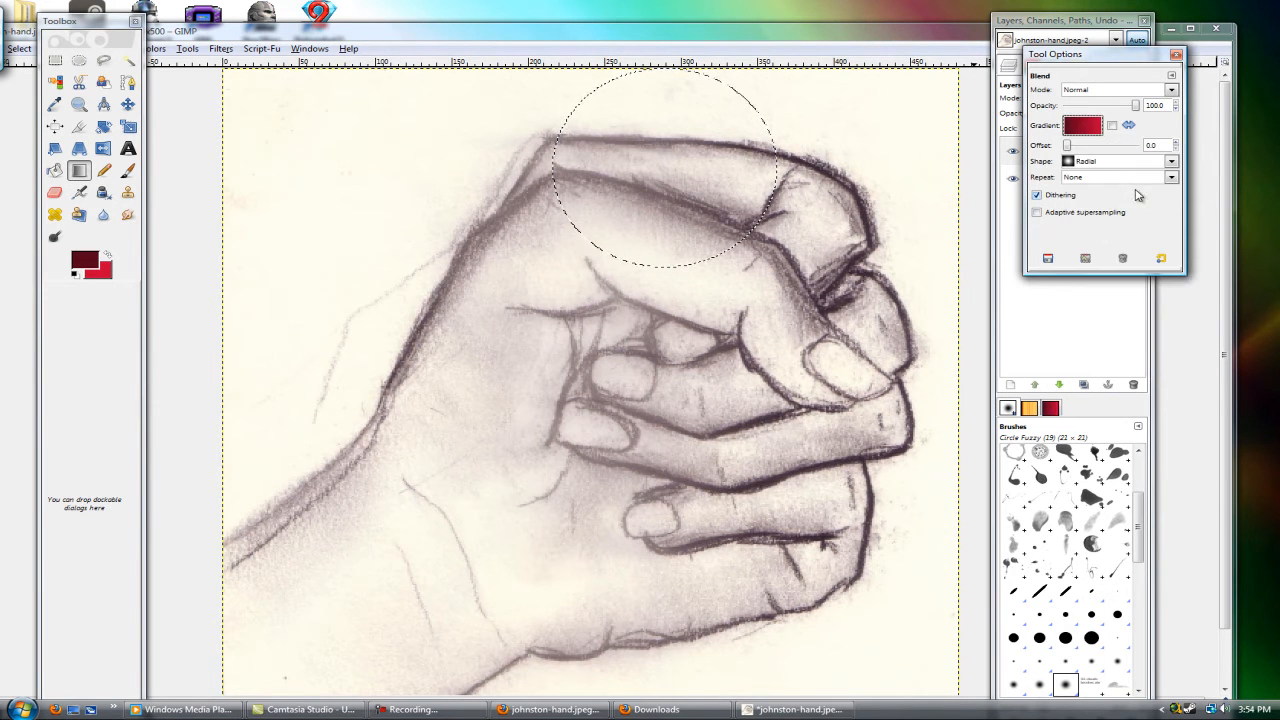
Step: Fill the circle with a radial dark-red-to-red gradient running from its upper left to lower right, and clear the selection
left_click_drag(648, 135, 736, 205)
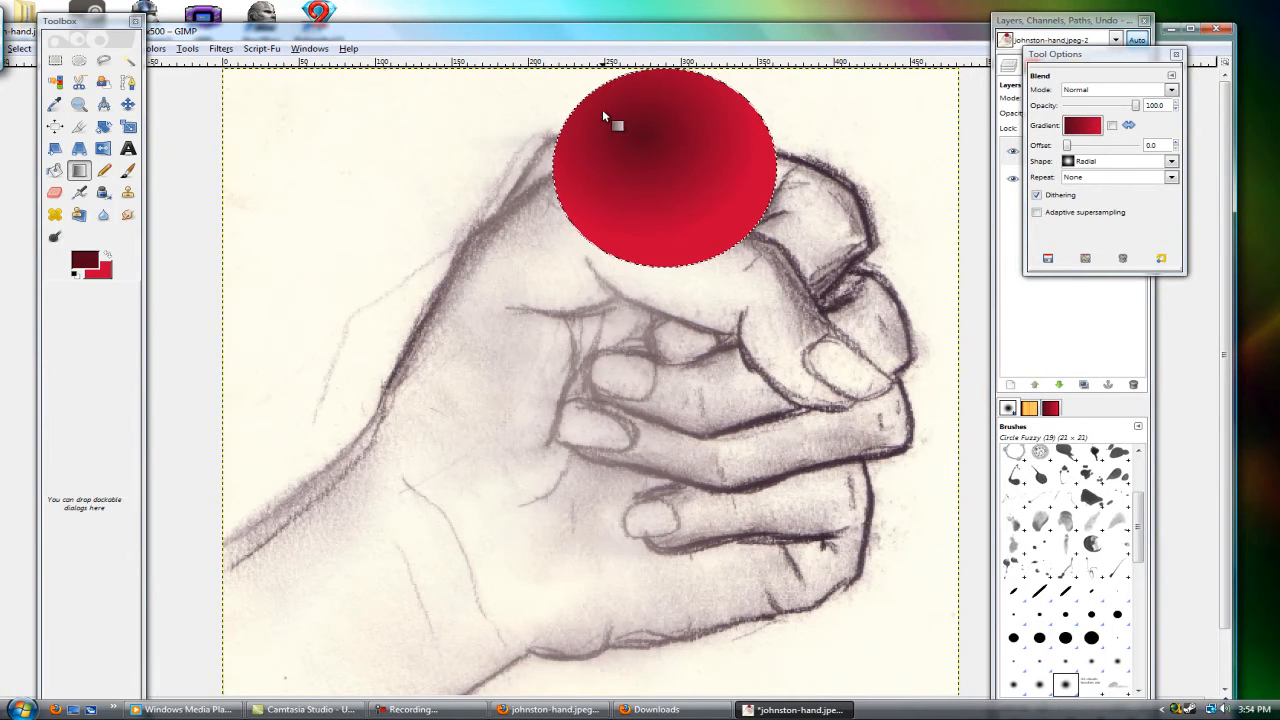
left_click_drag(603, 112, 735, 218)
left_click_drag(608, 115, 705, 225)
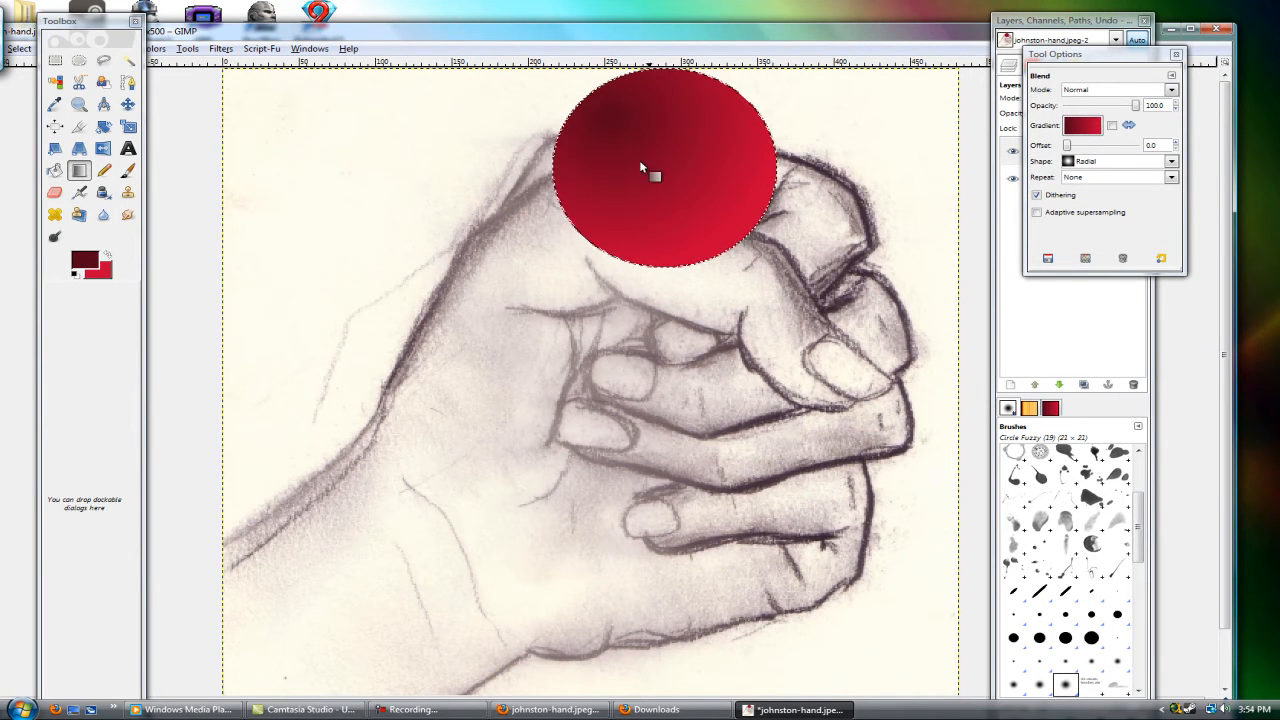
left_click_drag(680, 165, 801, 253)
left_click_drag(618, 122, 785, 235)
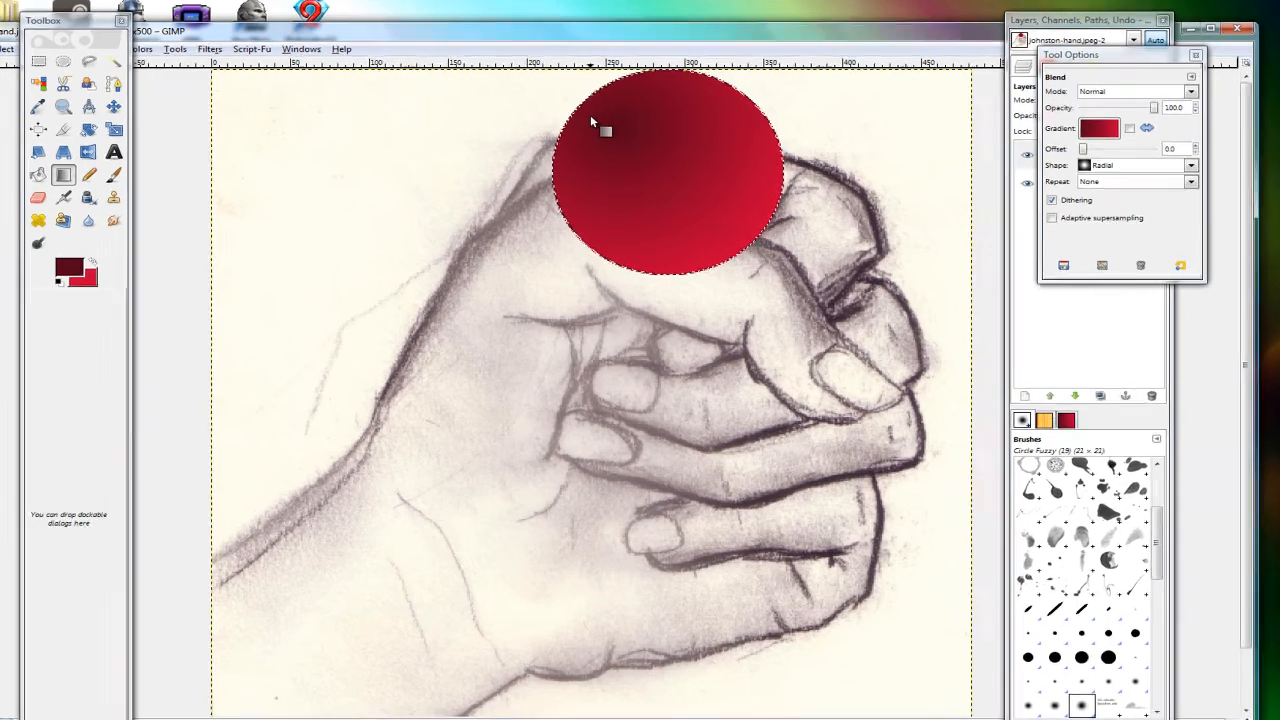
left_click_drag(590, 114, 785, 255)
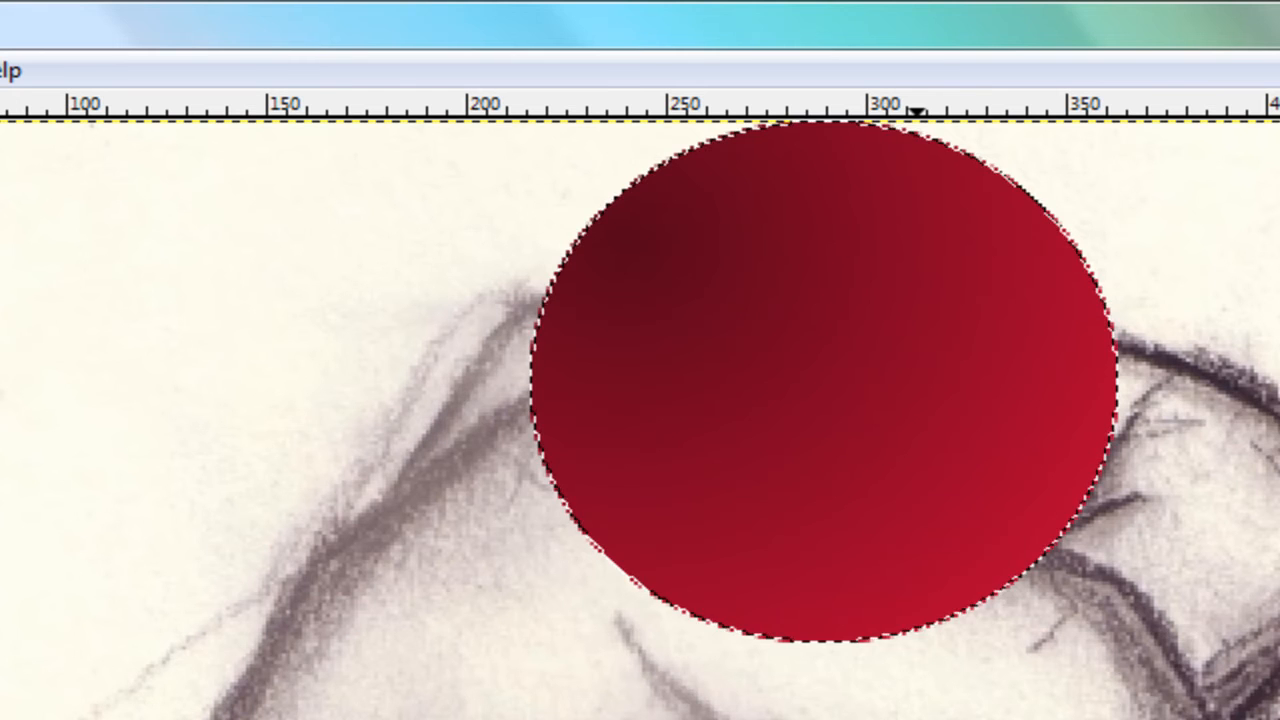
key("shift+ctrl+a")
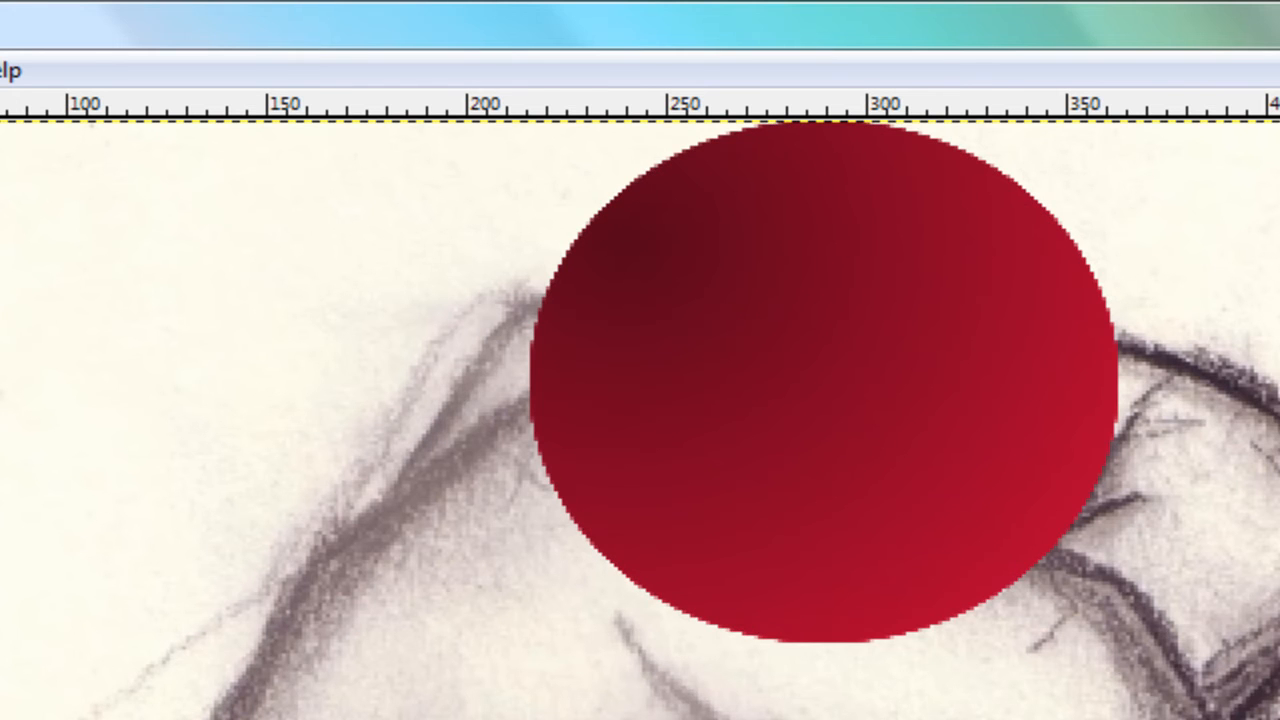
Step: Add a new transparent layer above the ball and make an ellipse selection about 75 px across over the ball's upper left
key("ctrl+shift+n")
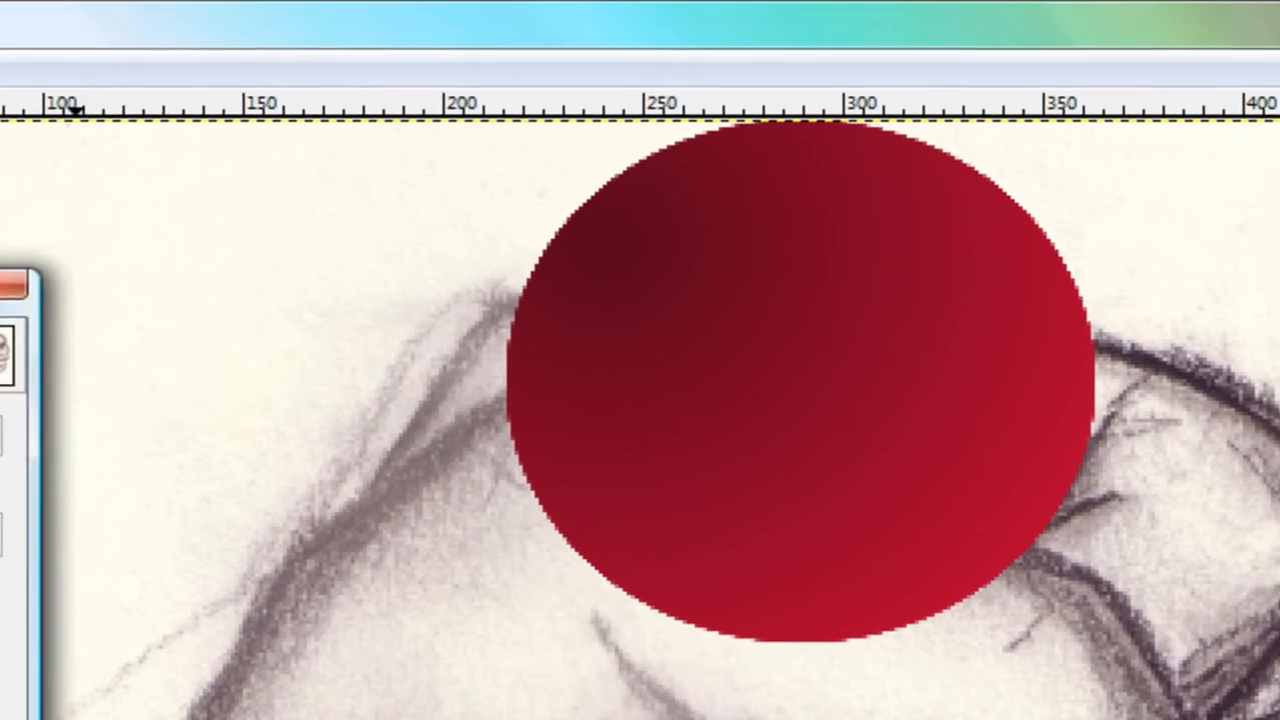
key("Return")
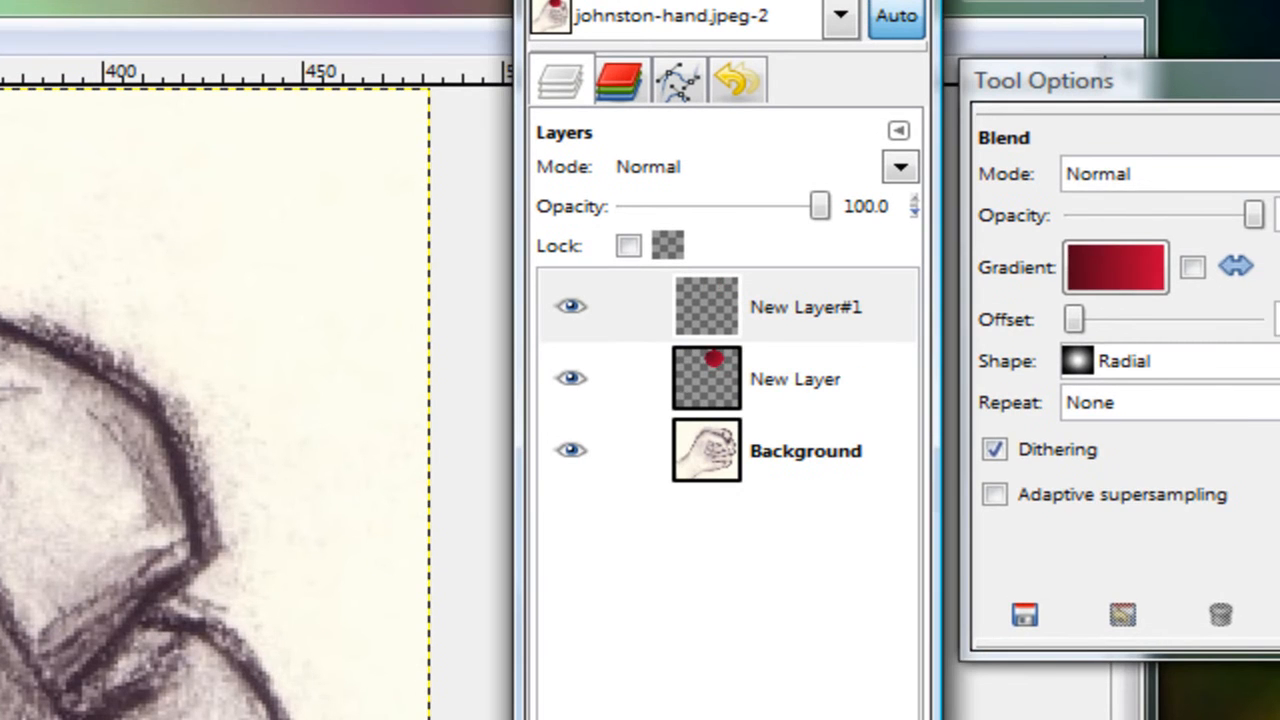
key("e")
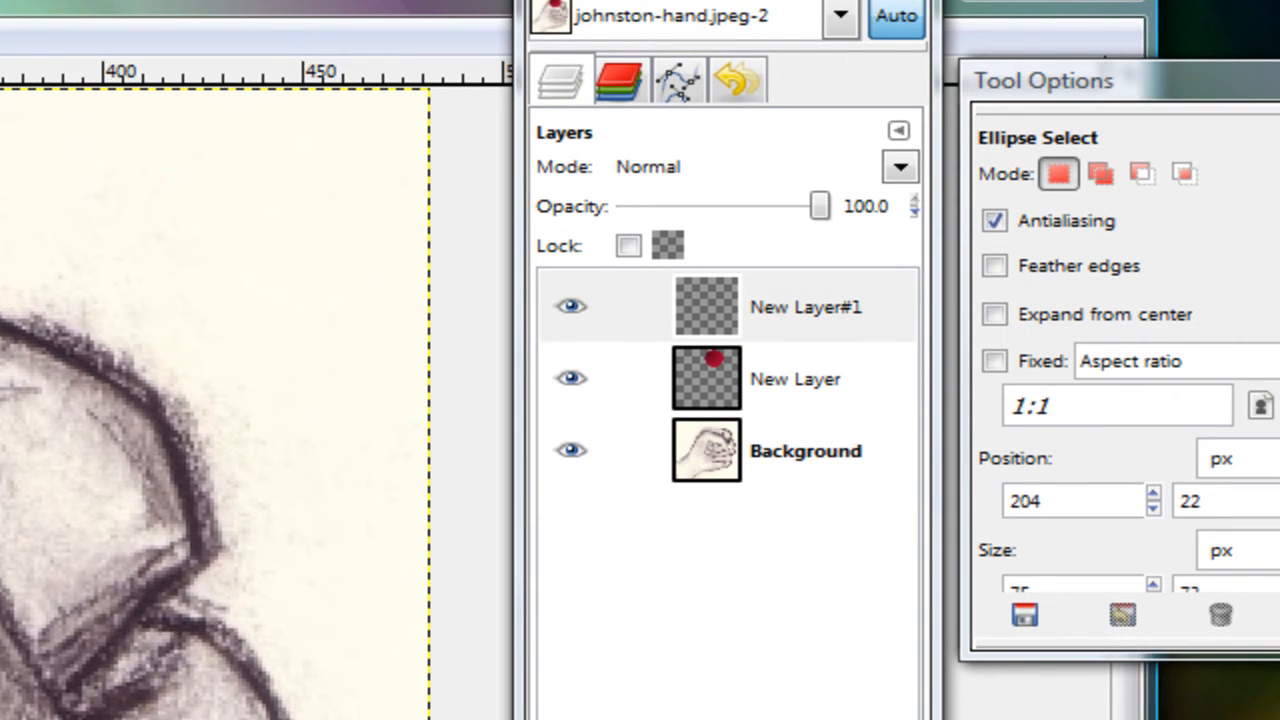
left_click_drag(0, 320, 8, 316)
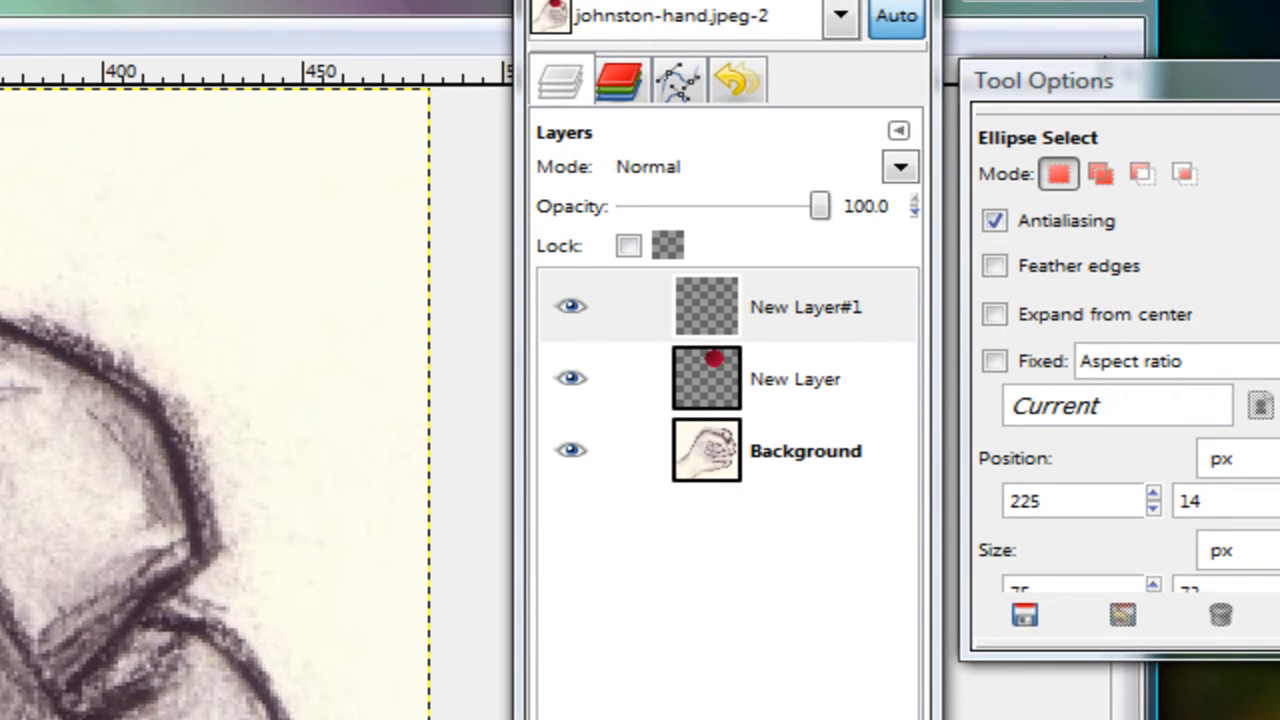
Step: Set the Blend tool to the FG to Transparent gradient with a white foreground and a linear shape
key("l")
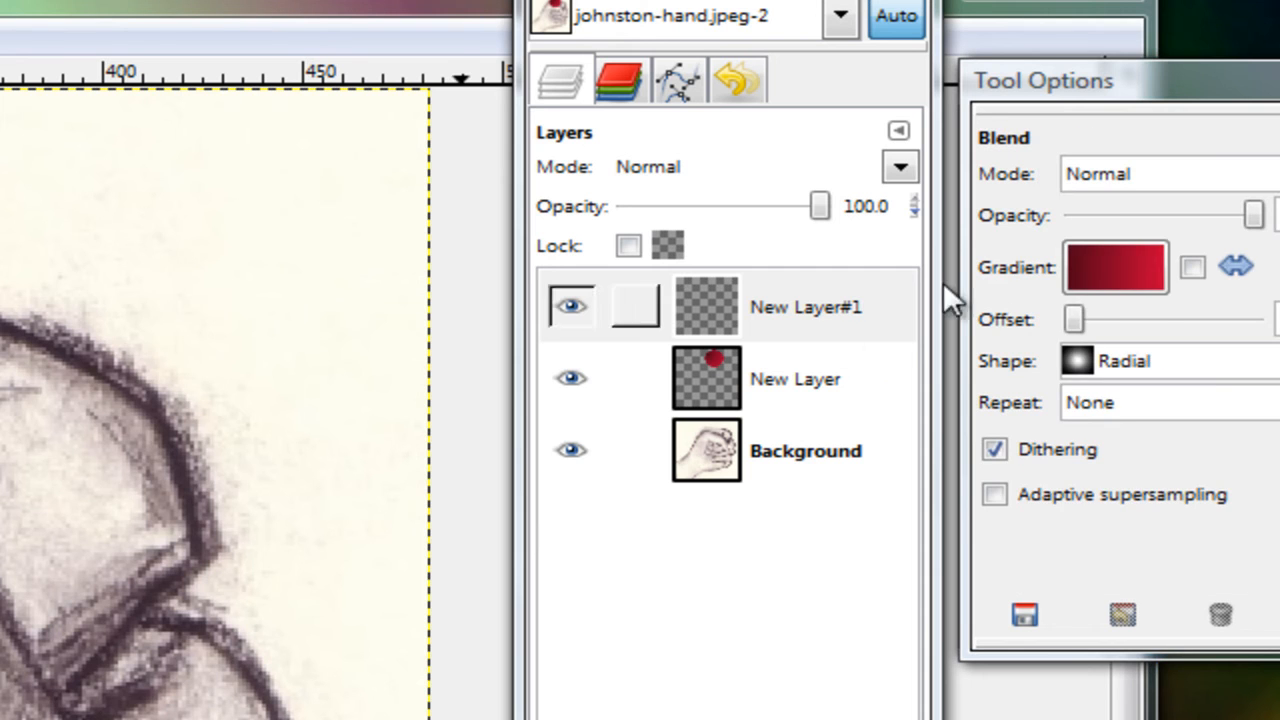
left_click(1093, 281)
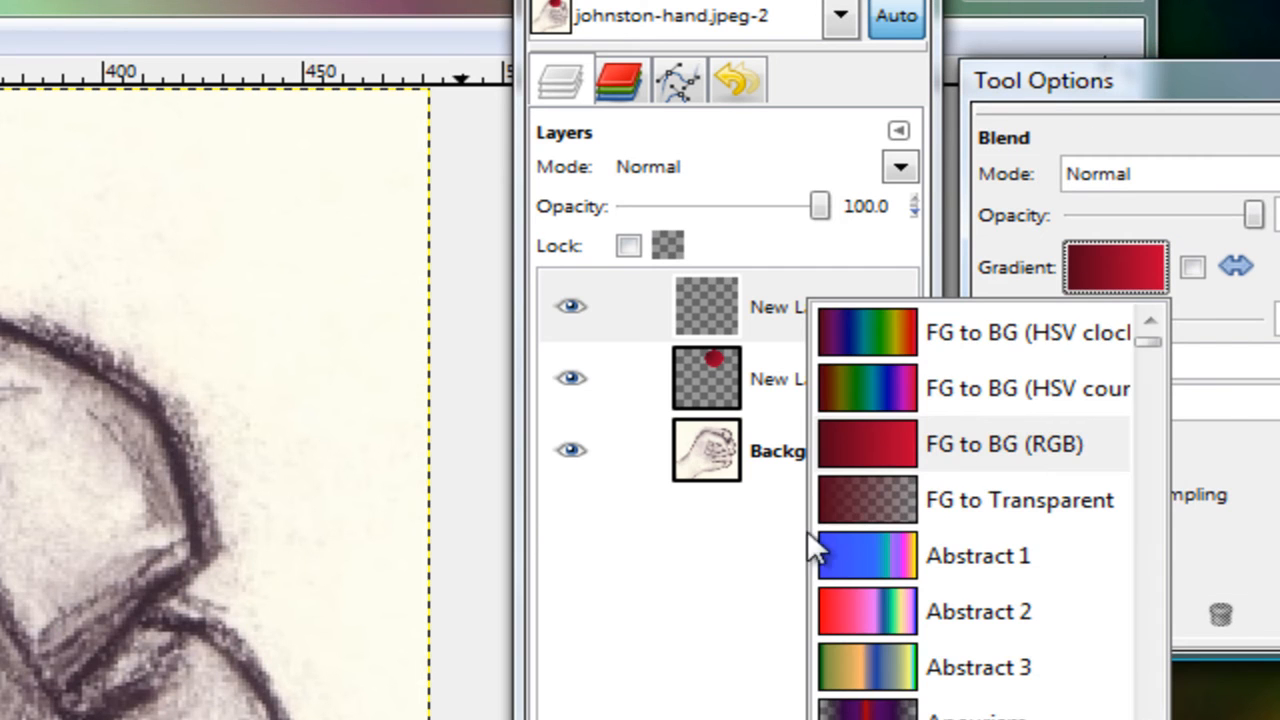
left_click(973, 479)
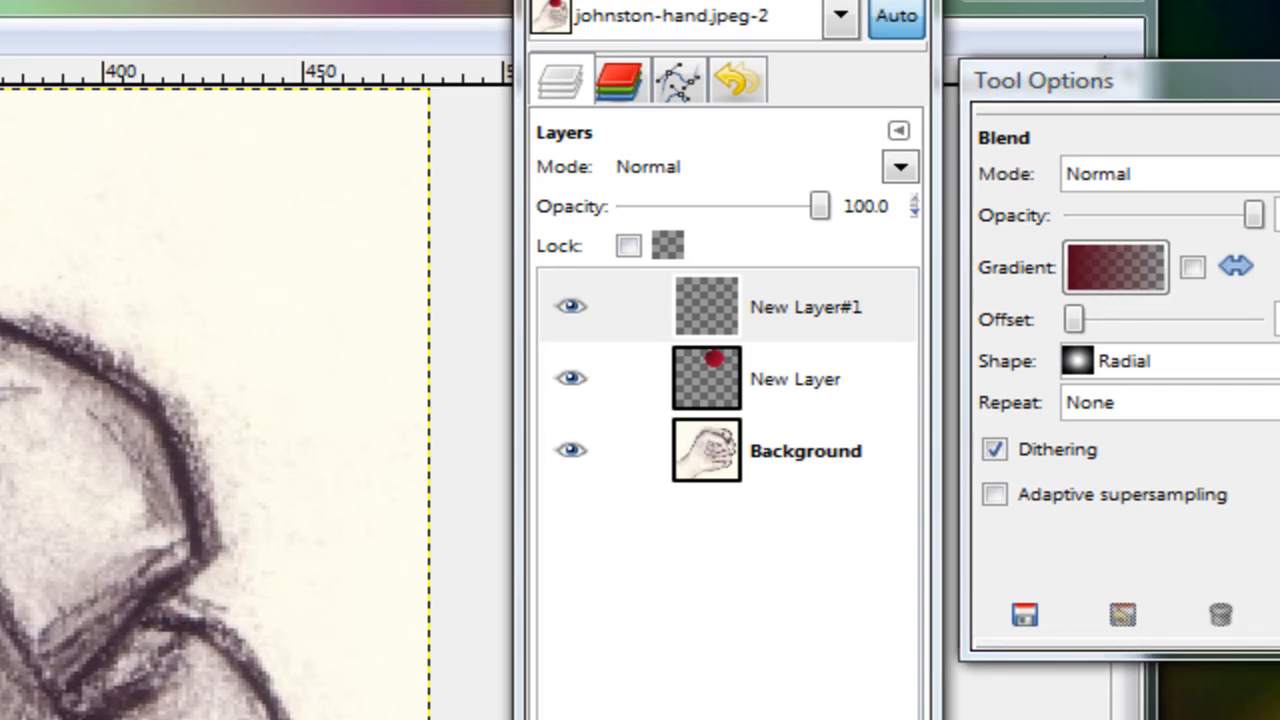
left_click(265, 194)
left_click(237, 232)
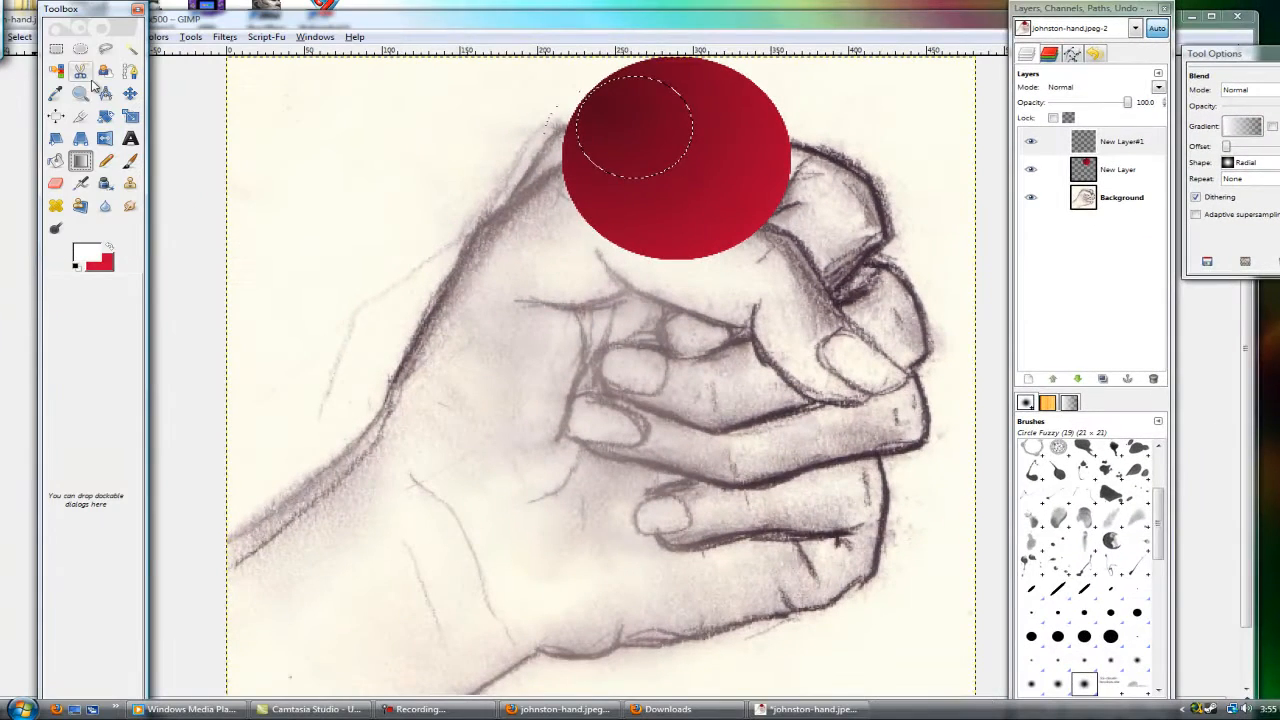
scroll(1243, 165, "up", 2)
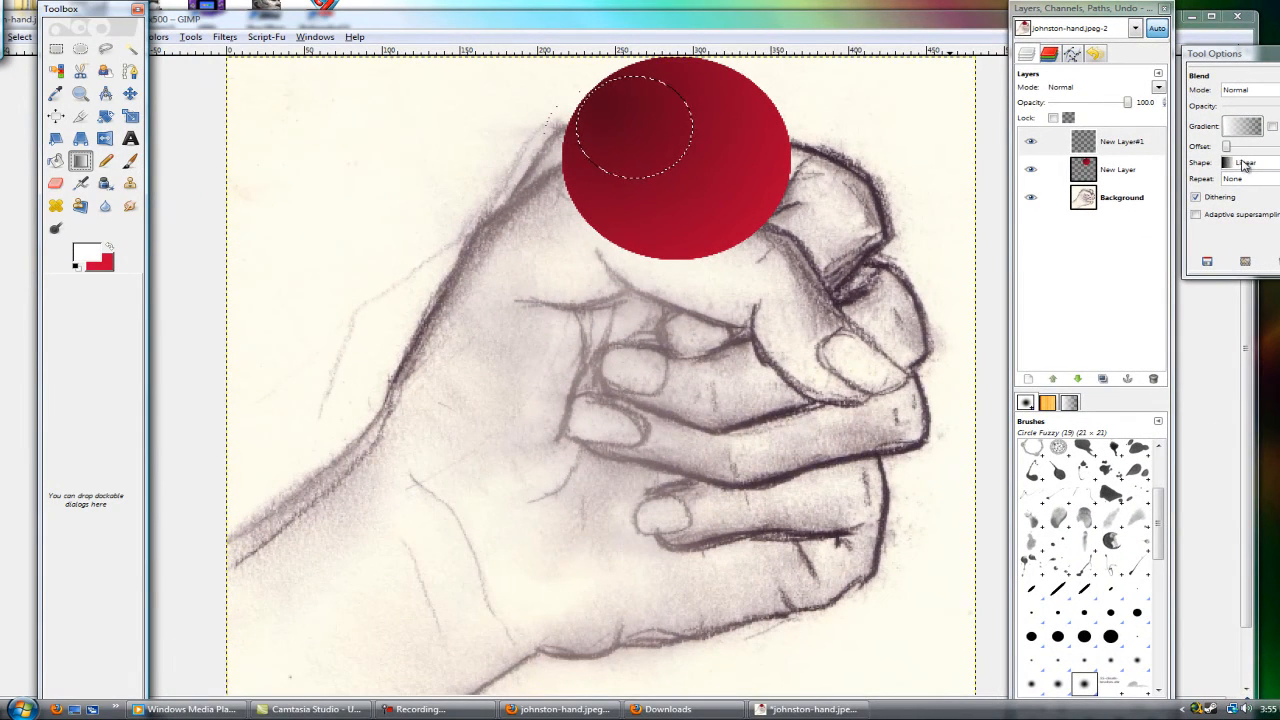
Step: Fill the small ellipse with white fading toward its lower right as a highlight, and clear the selection
left_click_drag(593, 127, 668, 168)
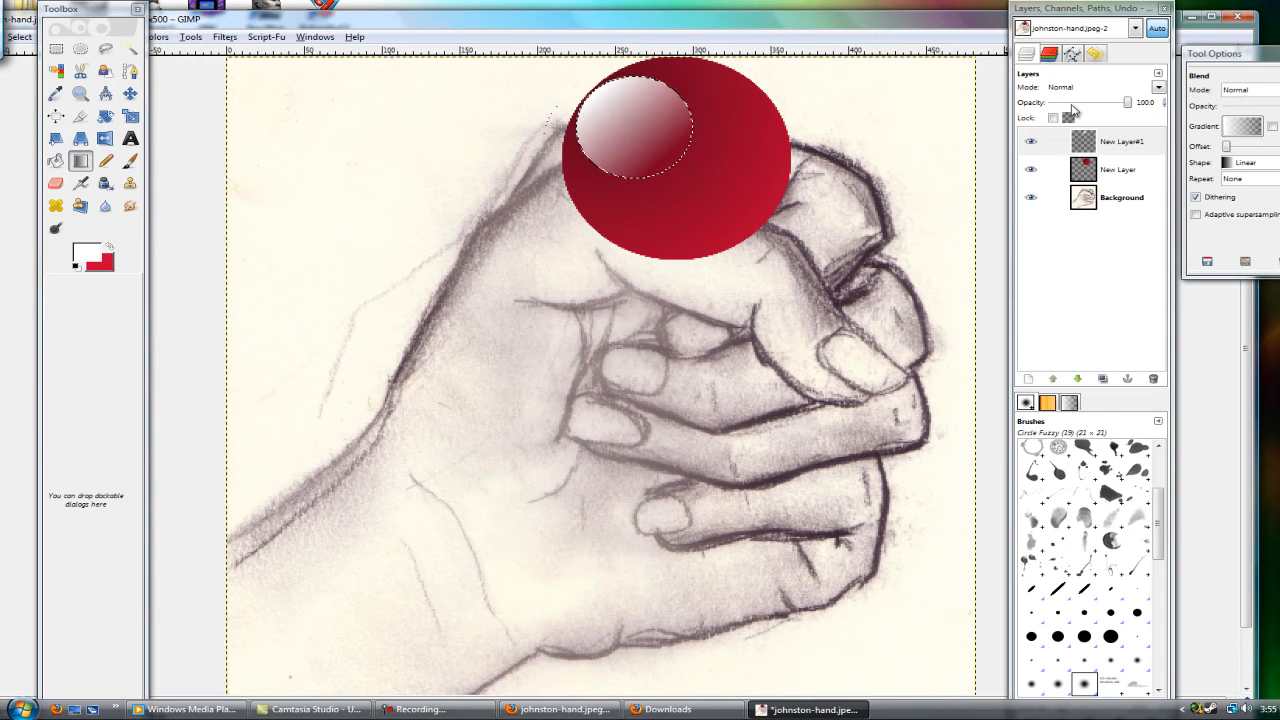
left_click(19, 37)
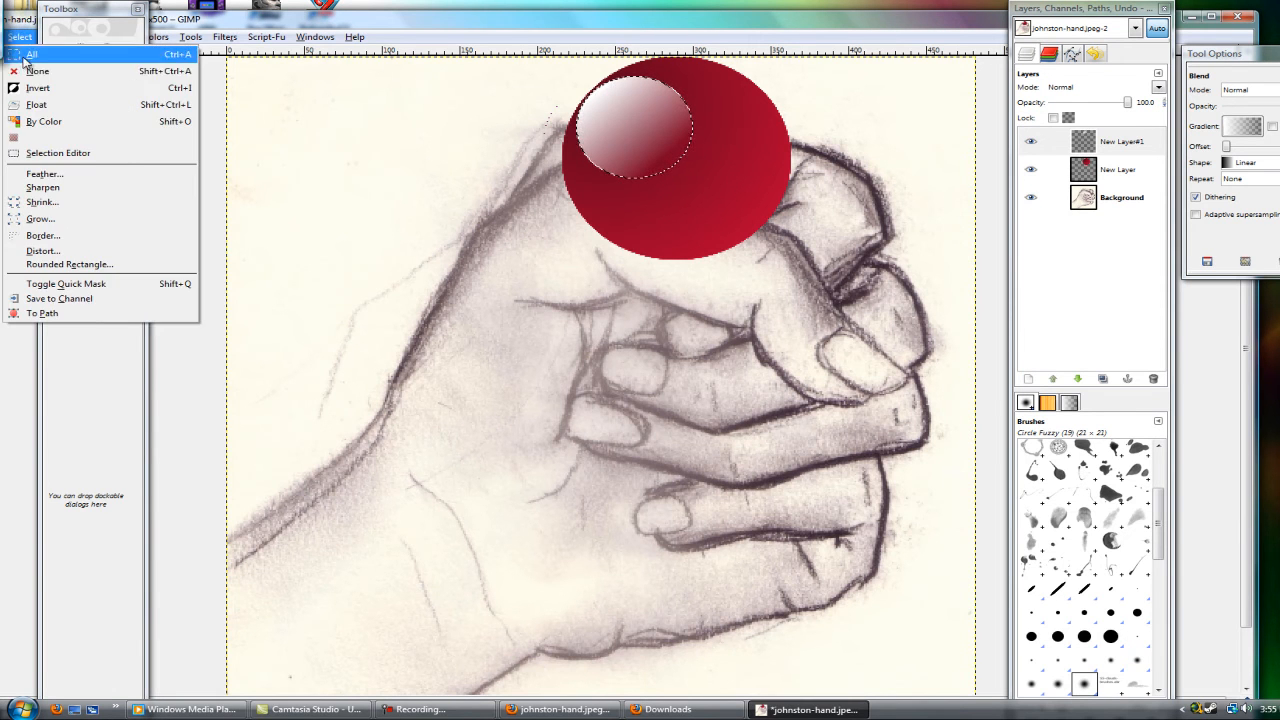
left_click(40, 78)
Step: Set the highlight layer's opacity to 49.5 and merge it down onto the ball's layer
left_click_drag(1126, 110, 1090, 110)
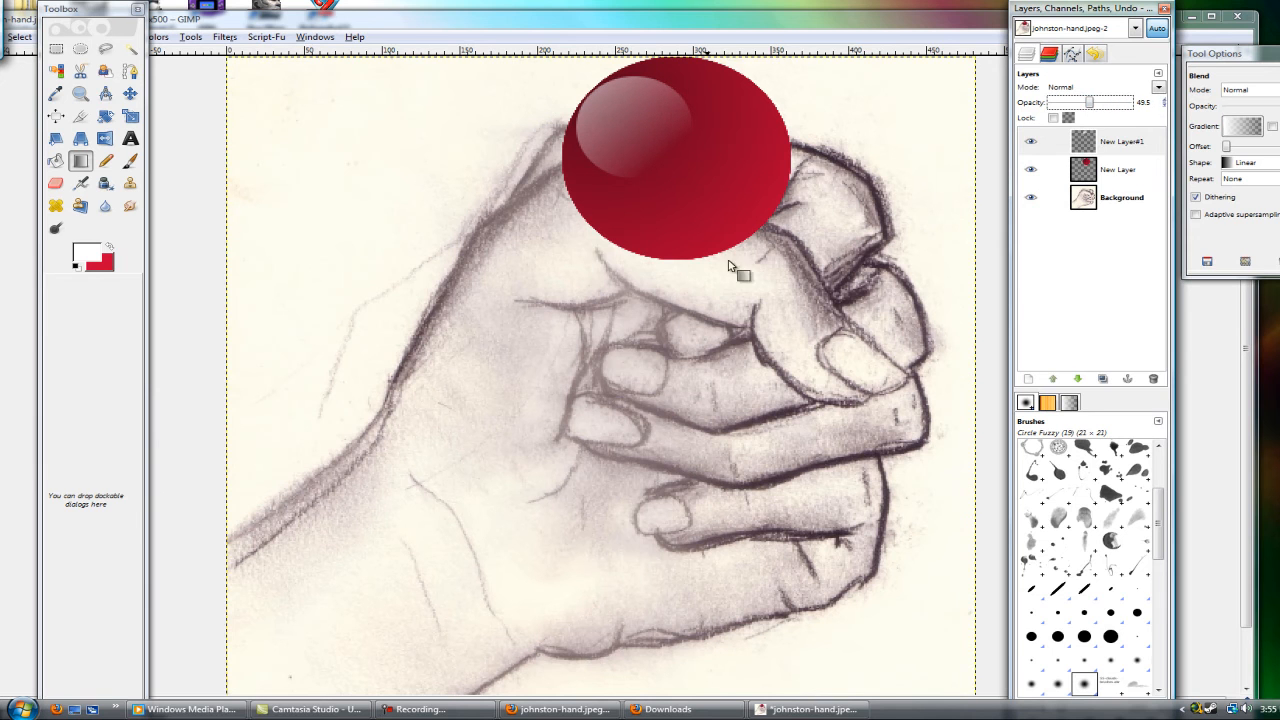
right_click(1127, 141)
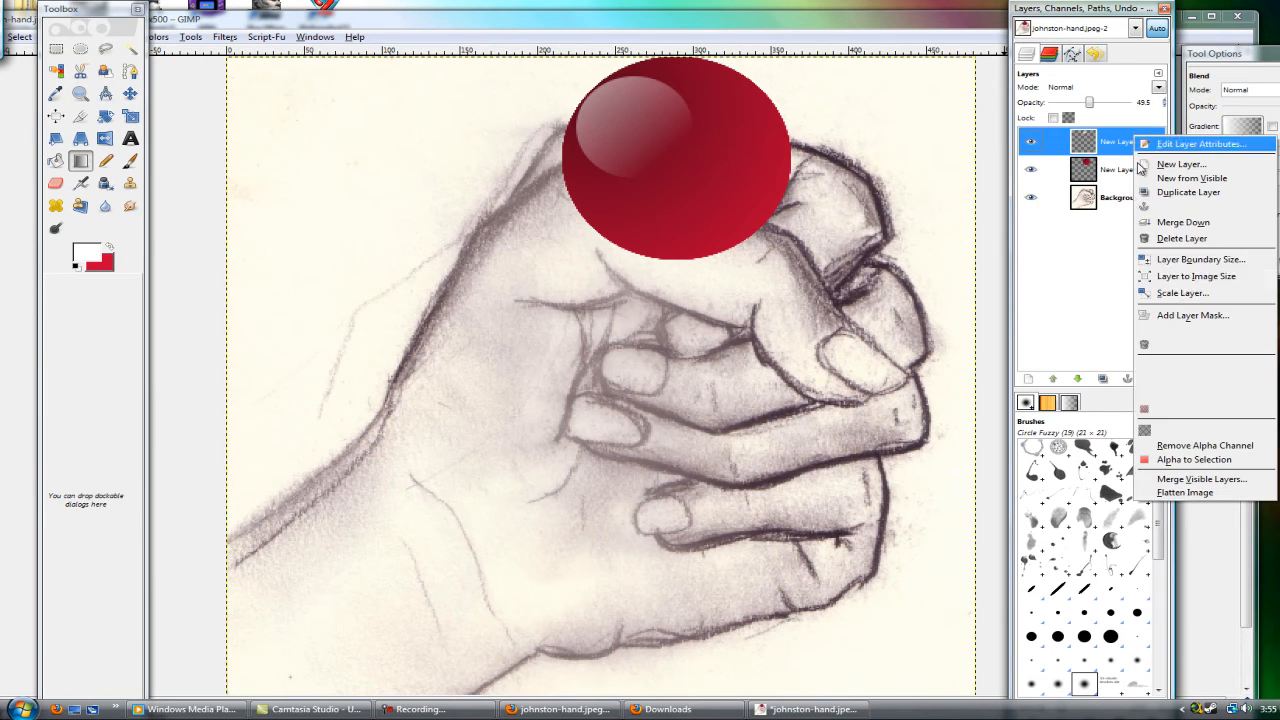
left_click(1170, 221)
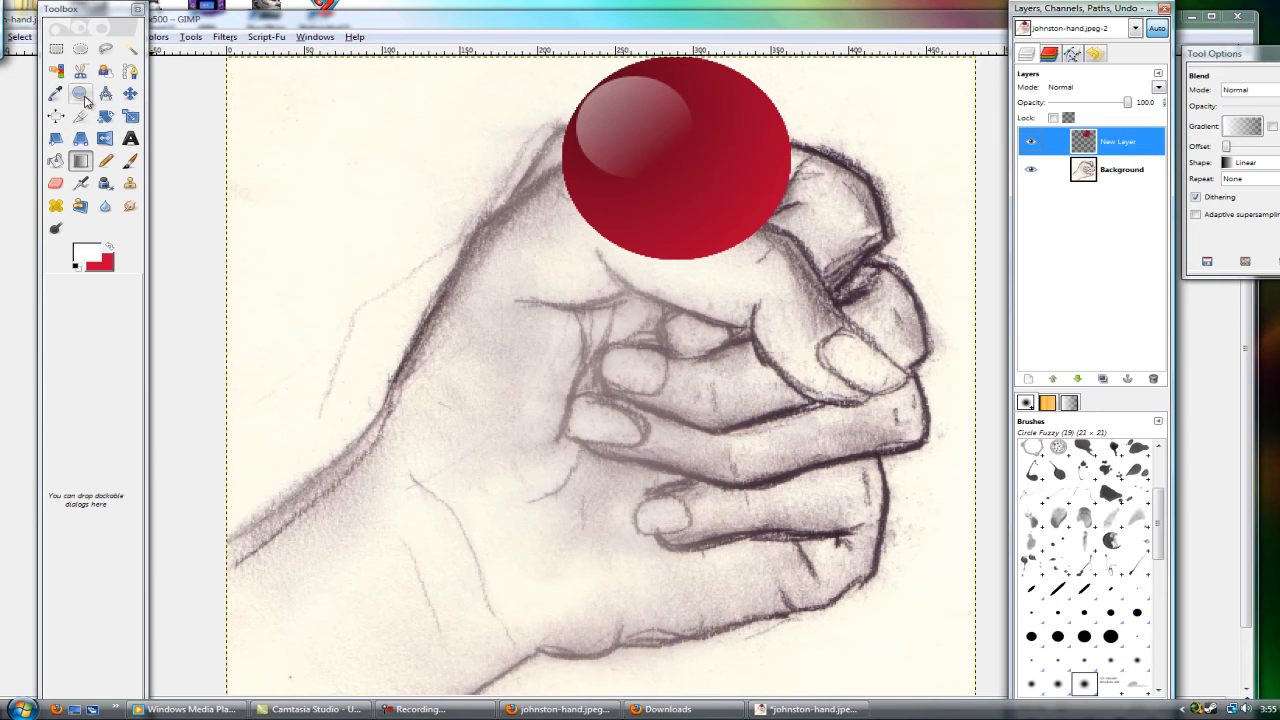
Step: Erase the ball's lower edge and reduce the ball layer's opacity to 28.9
left_click(55, 184)
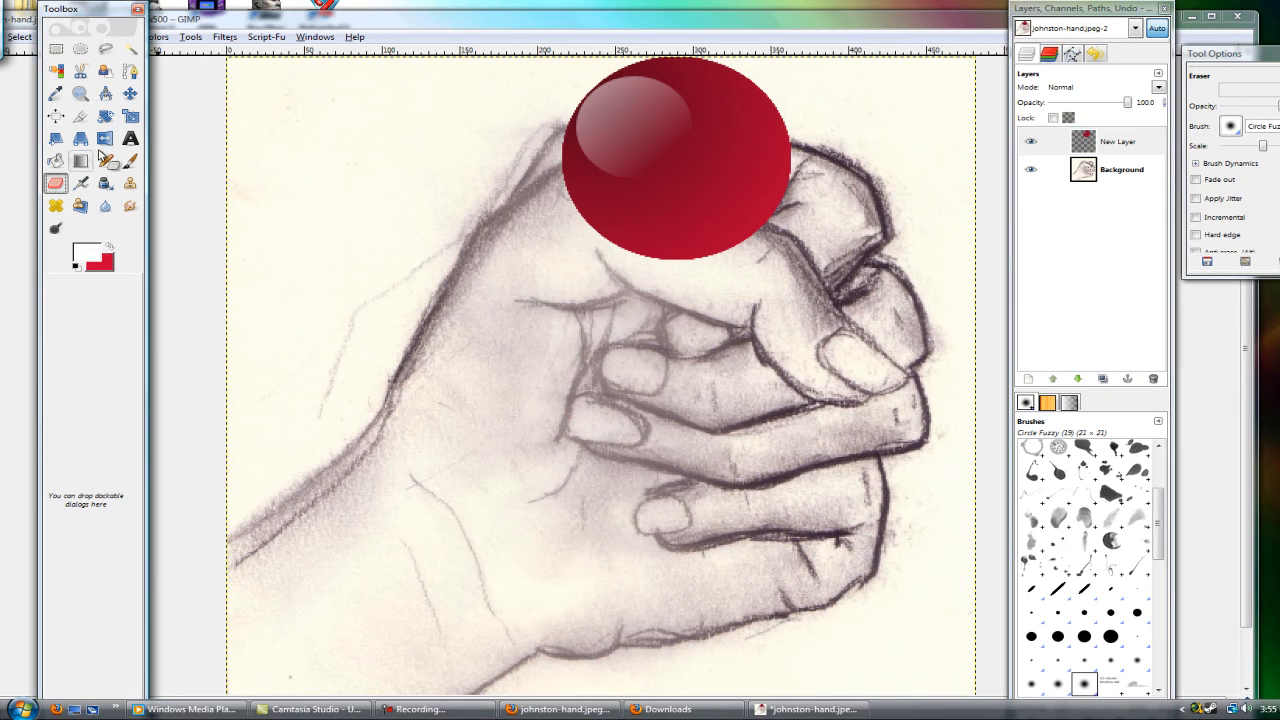
left_click(693, 268)
mouse_move(693, 268)
left_mouse_down()
mouse_move(720, 266)
mouse_move(615, 262)
left_mouse_up()
left_click_drag(1124, 103, 1073, 103)
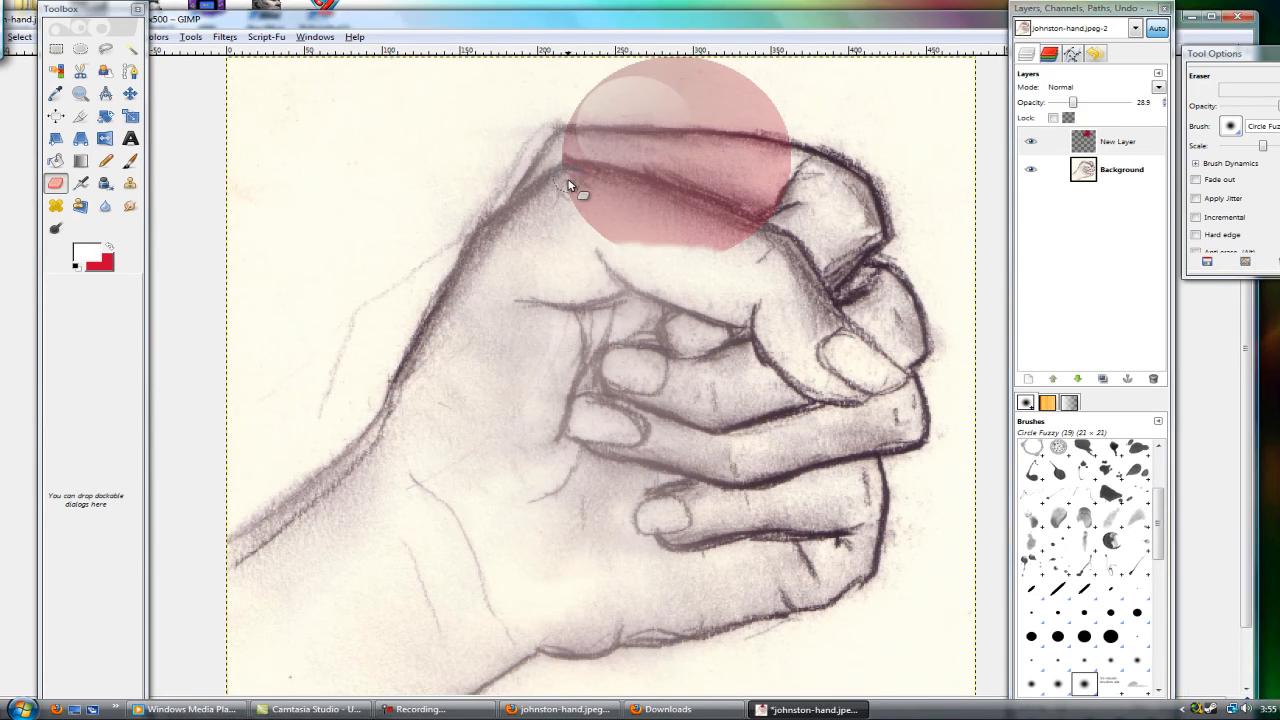